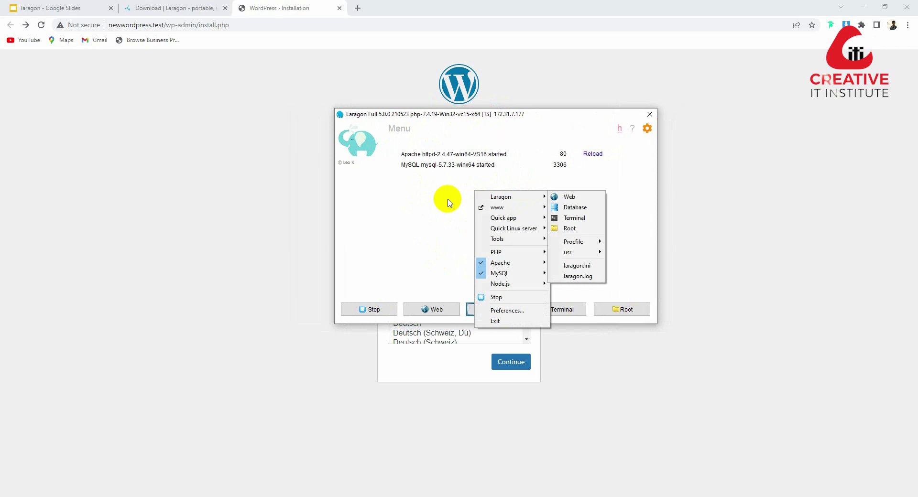
click(448, 201)
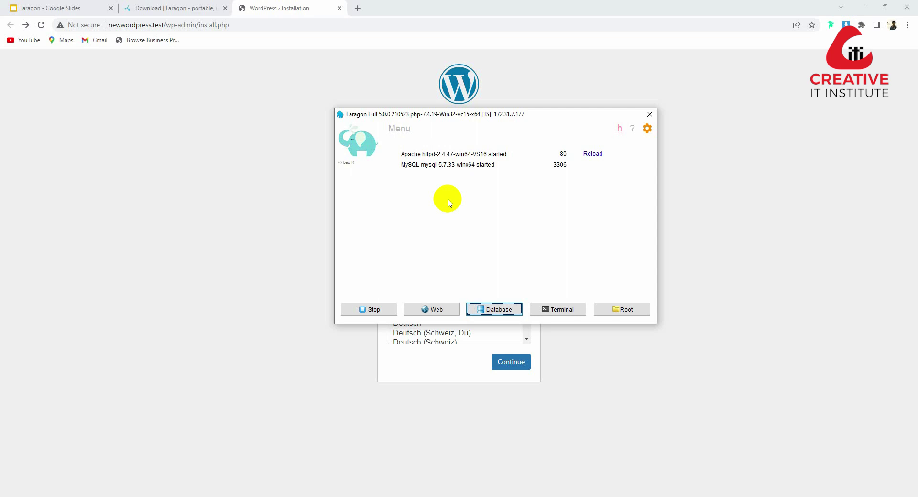
click(589, 338)
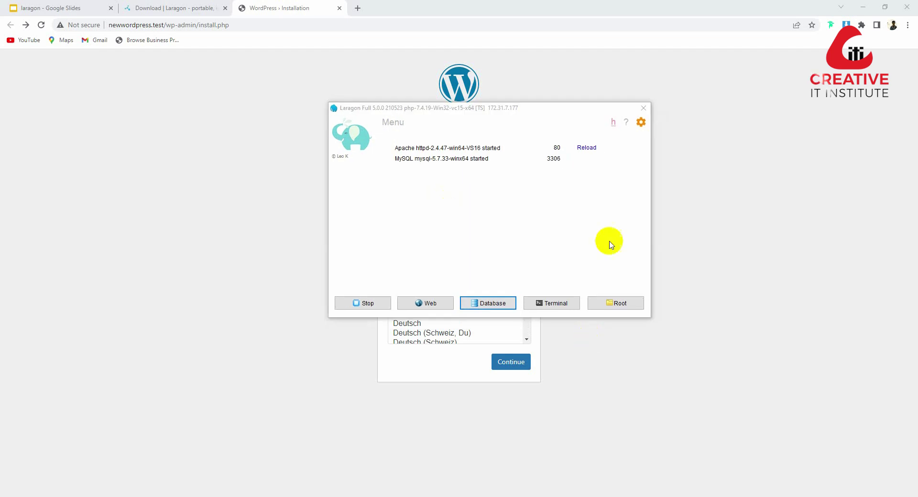
click(440, 212)
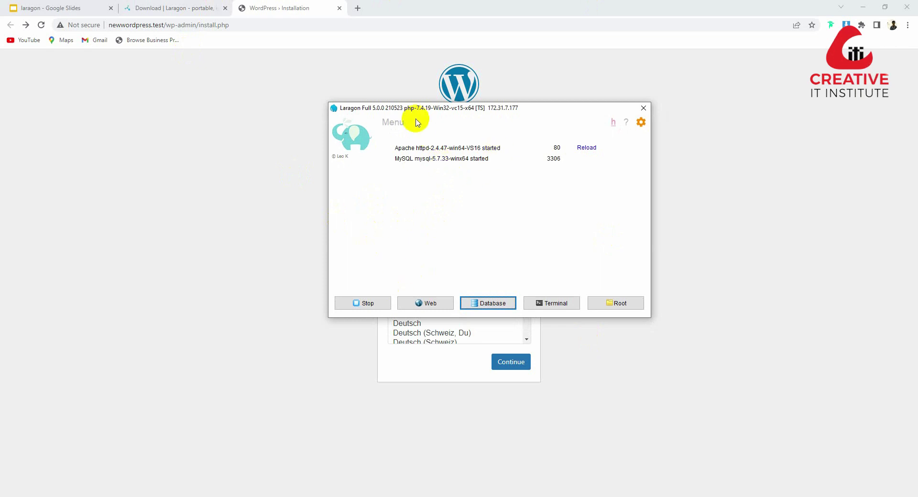
drag(539, 112, 454, 157)
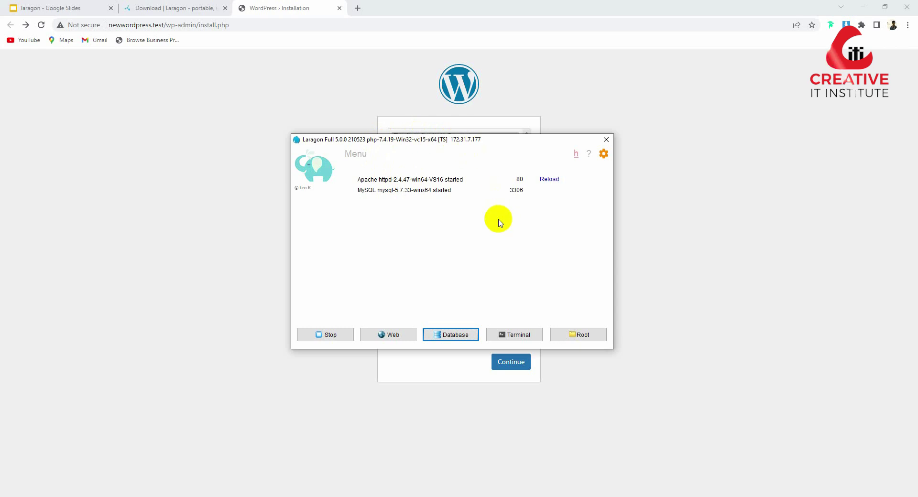
Search the web for "php download" in a new browser tab
click(358, 8)
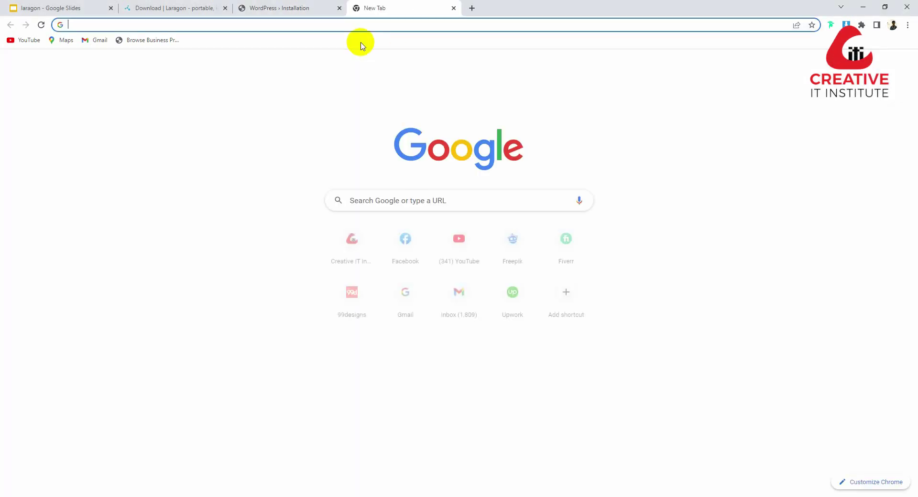
text(php)
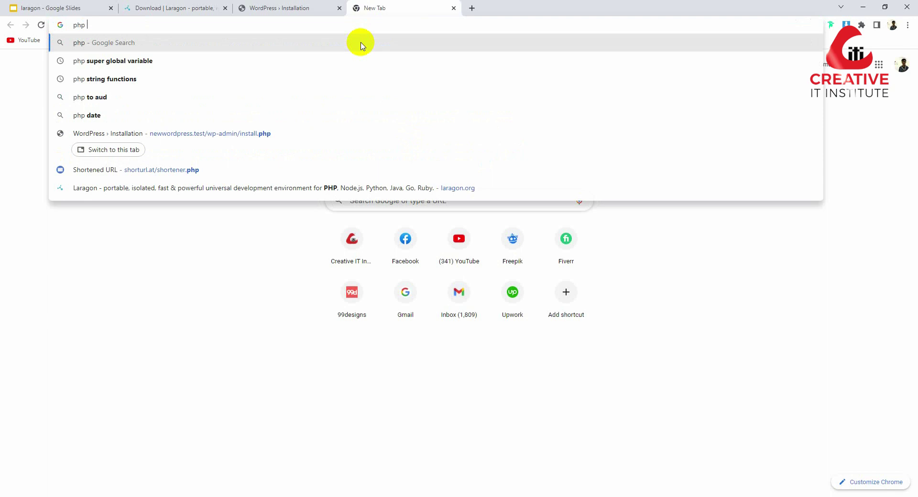
text( down)
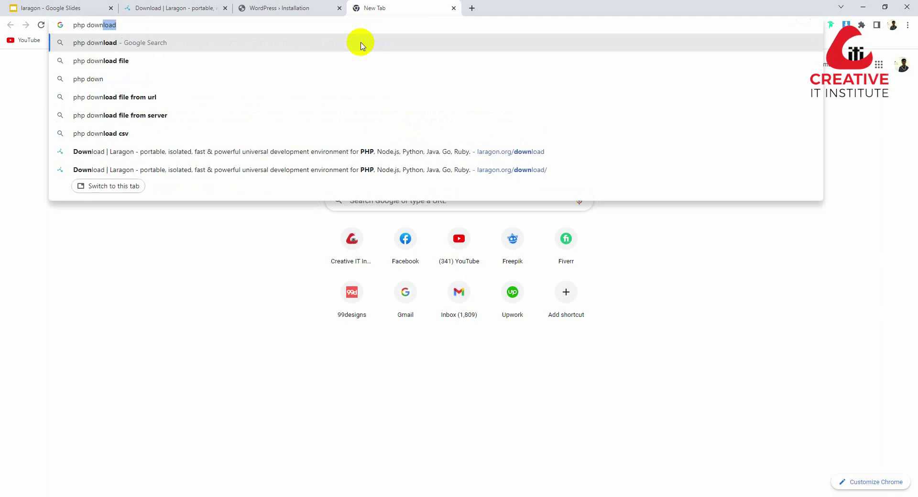
text(load)
key(Return)
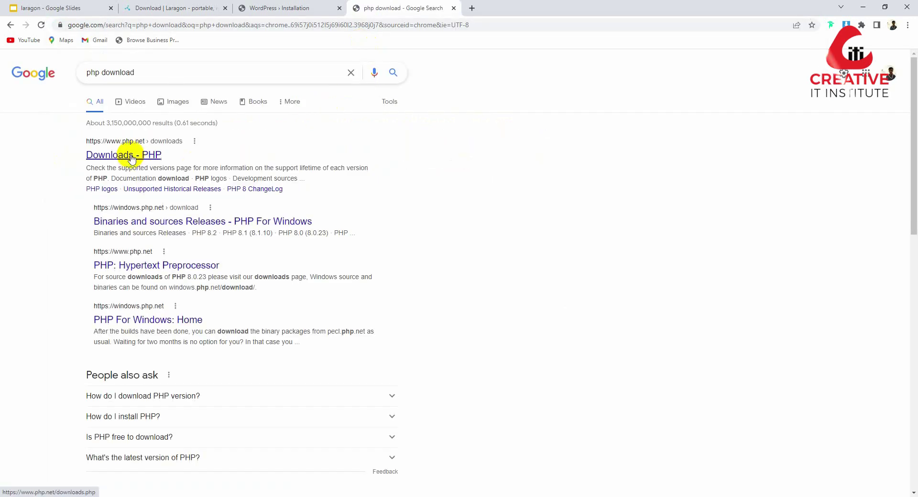
Download the PHP 8.1.10 VS16 x64 Thread Safe zip for Windows from the official PHP site
click(132, 159)
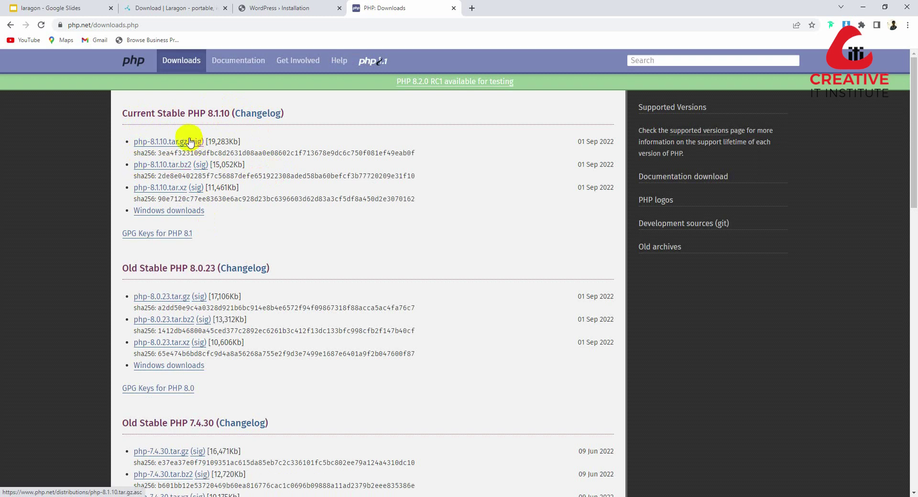
click(176, 213)
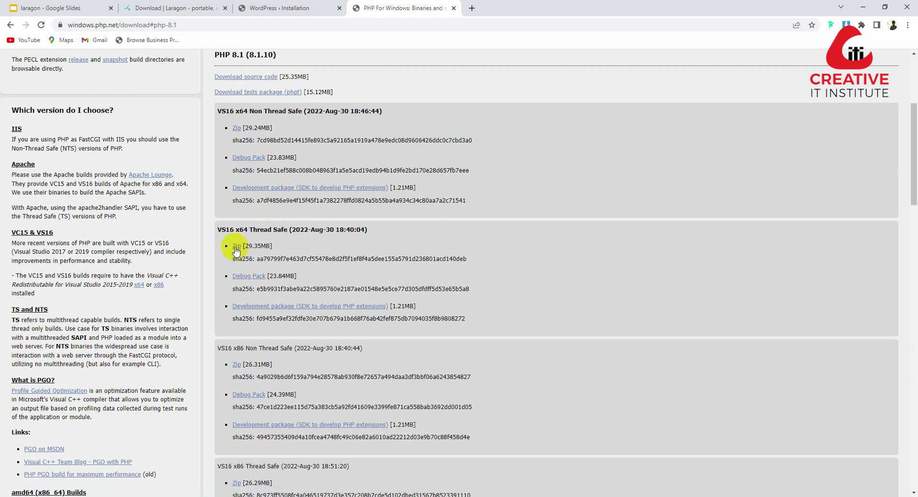
click(236, 246)
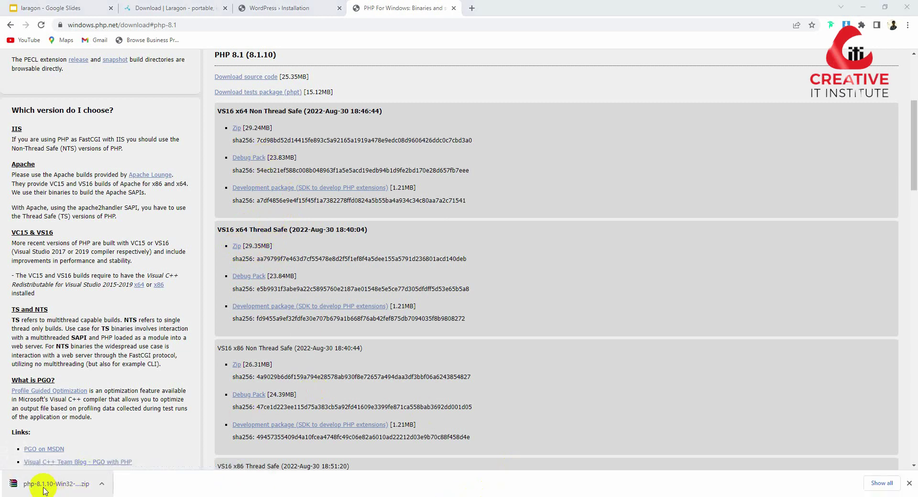
Show the downloaded PHP zip in its folder, copy it, and close the Downloads window
click(104, 484)
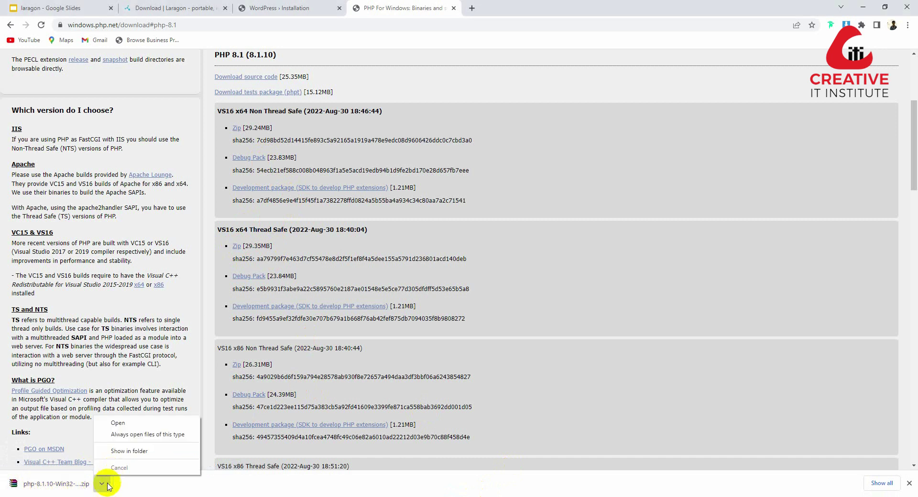
click(128, 454)
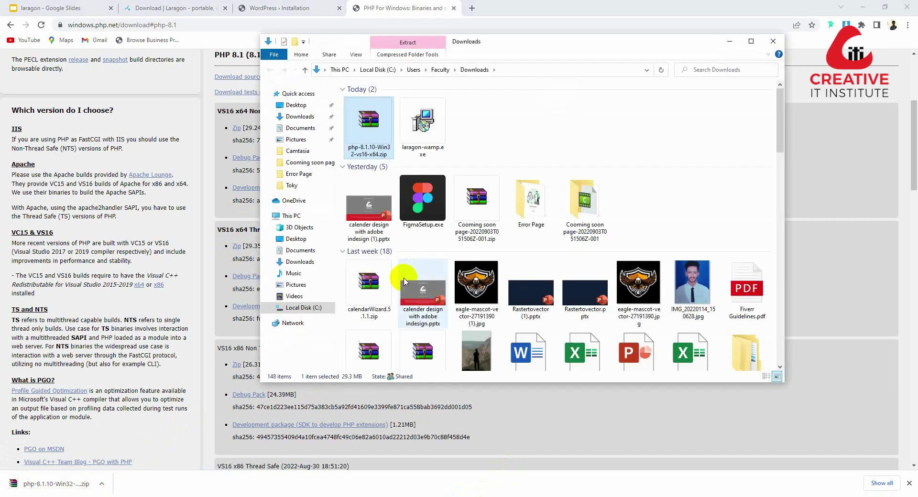
click(772, 41)
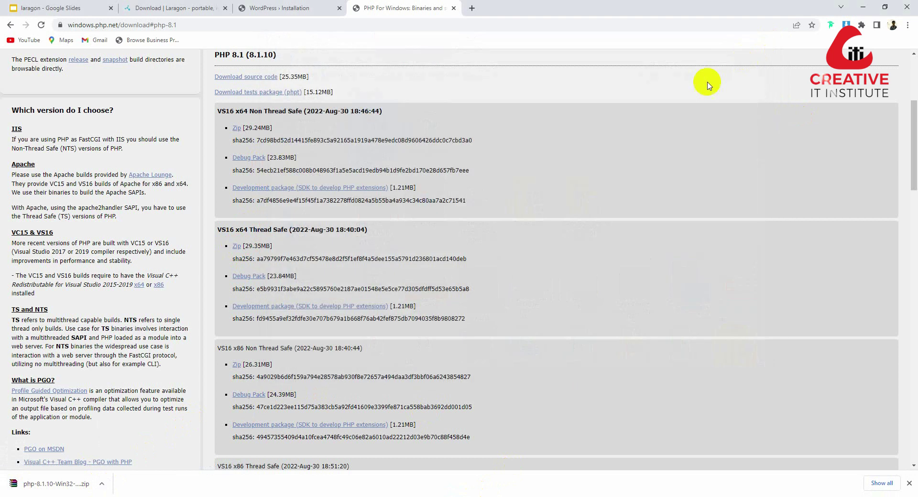
Switch to File Explorer, go up to the laragon folder, and move the Laragon window clear of the file list
click(864, 7)
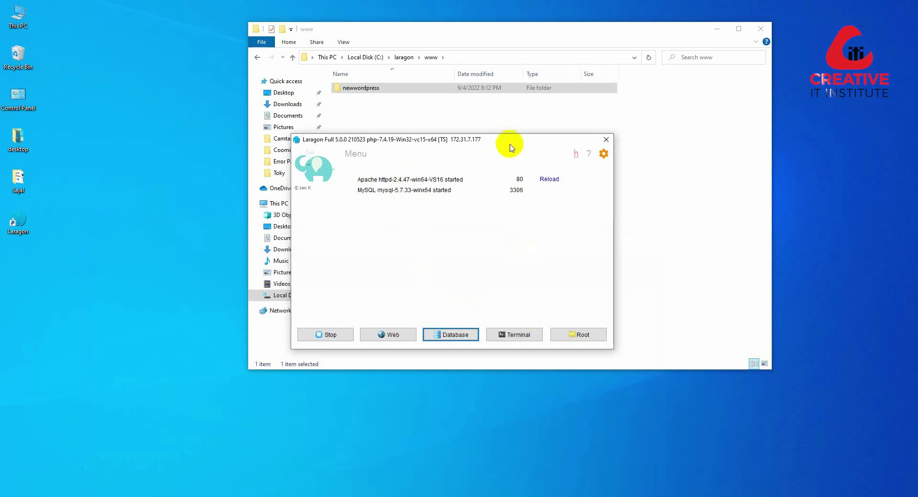
drag(509, 143, 454, 145)
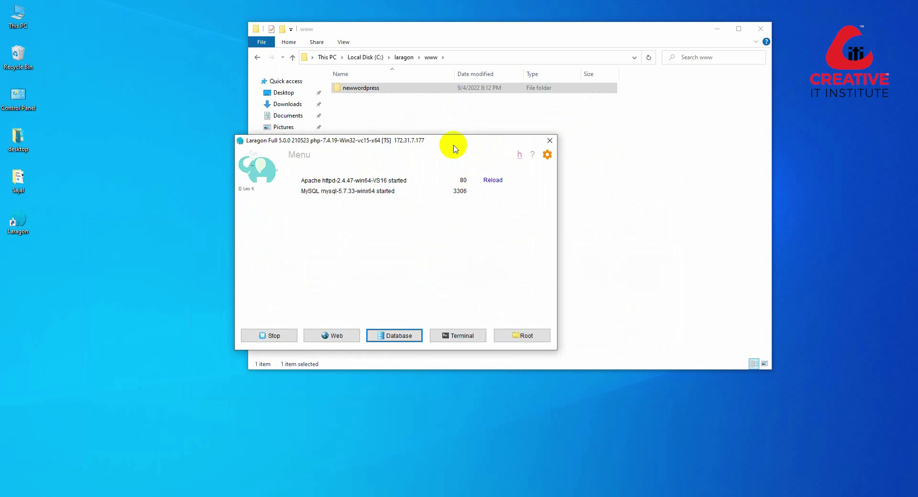
click(403, 57)
drag(440, 143, 765, 225)
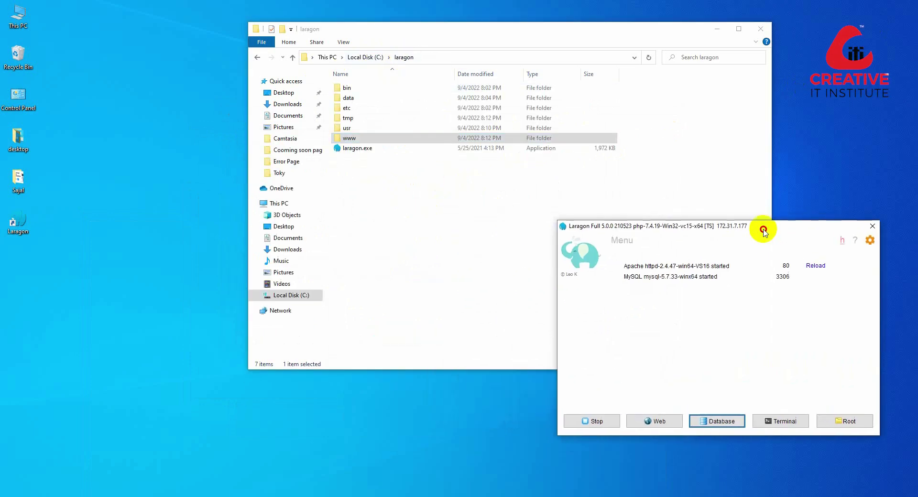
click(431, 196)
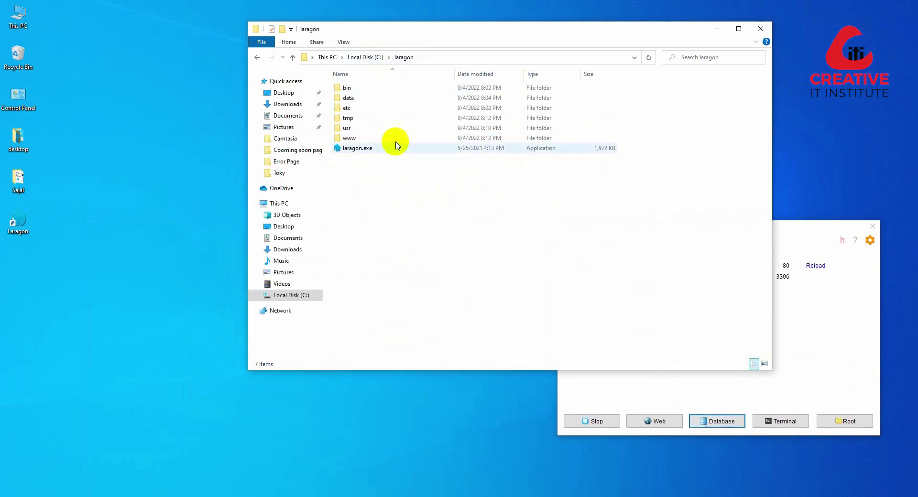
Paste the copied PHP 8.1.10 zip into the php folder inside laragon's bin folder
click(348, 91)
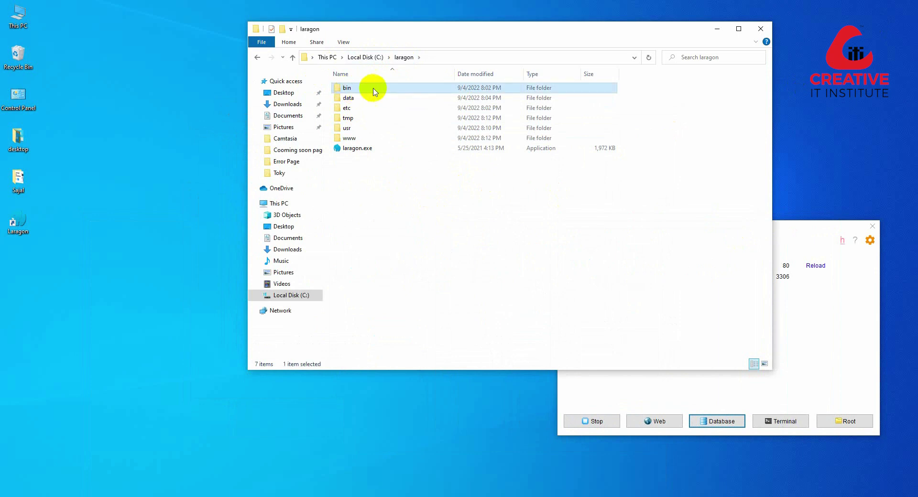
double_click(346, 88)
click(340, 207)
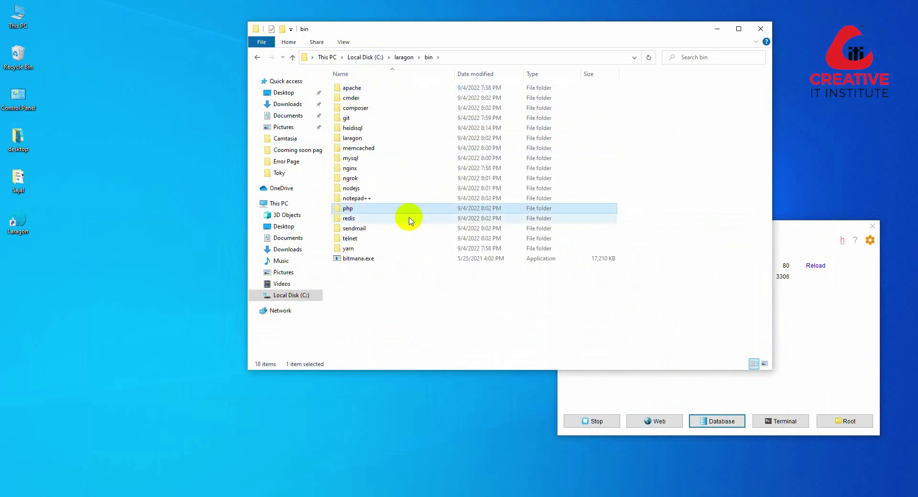
double_click(347, 209)
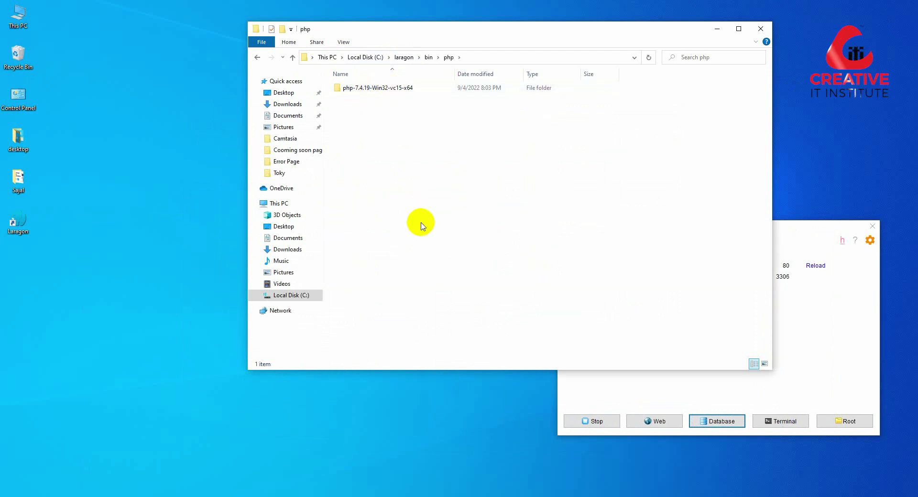
key(ctrl+v)
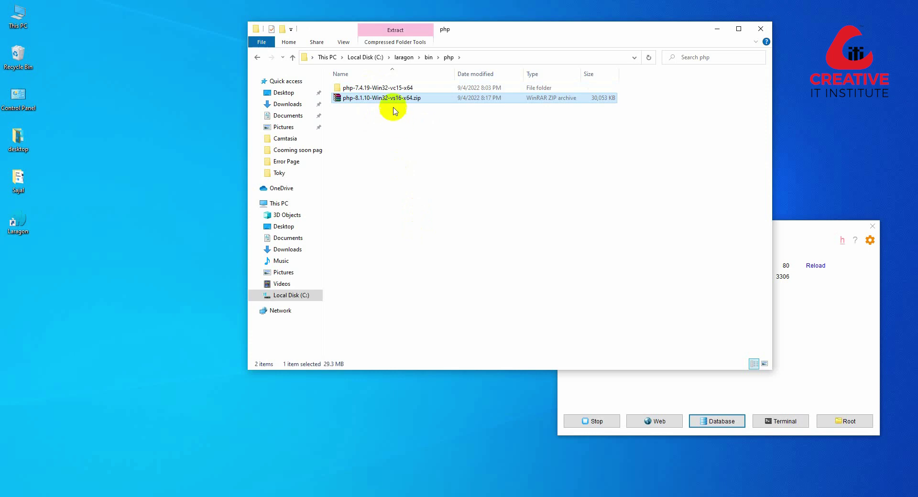
right_click(402, 99)
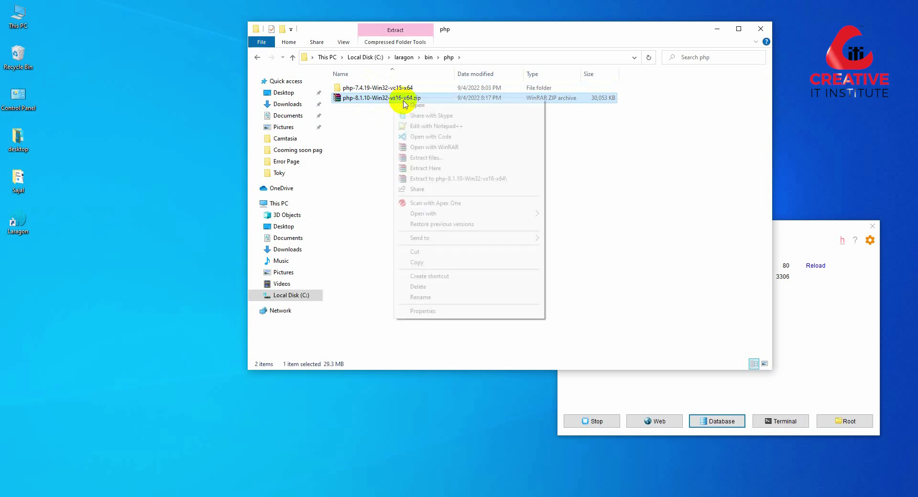
click(425, 169)
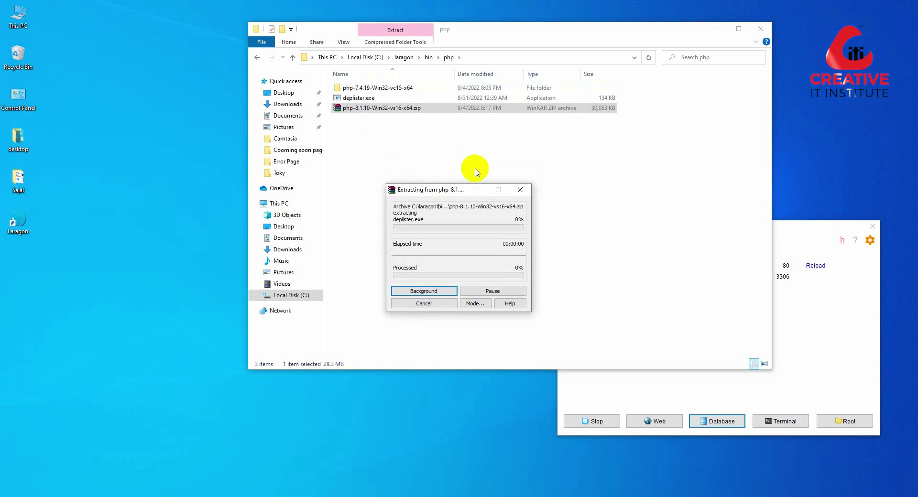
click(364, 100)
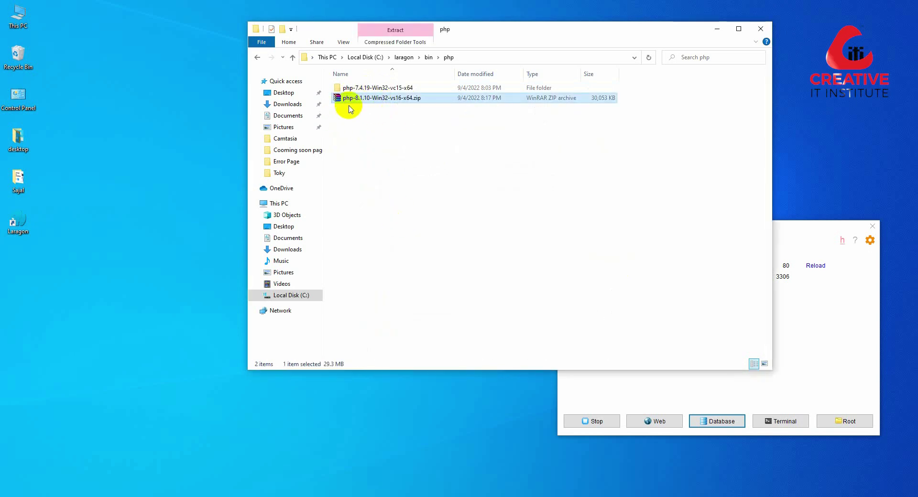
Extract the PHP 8.1.10 zip to C:\laragon\bin\php\php-8.1.10-Win32-vs16-x64 and delete the zip file
right_click(377, 98)
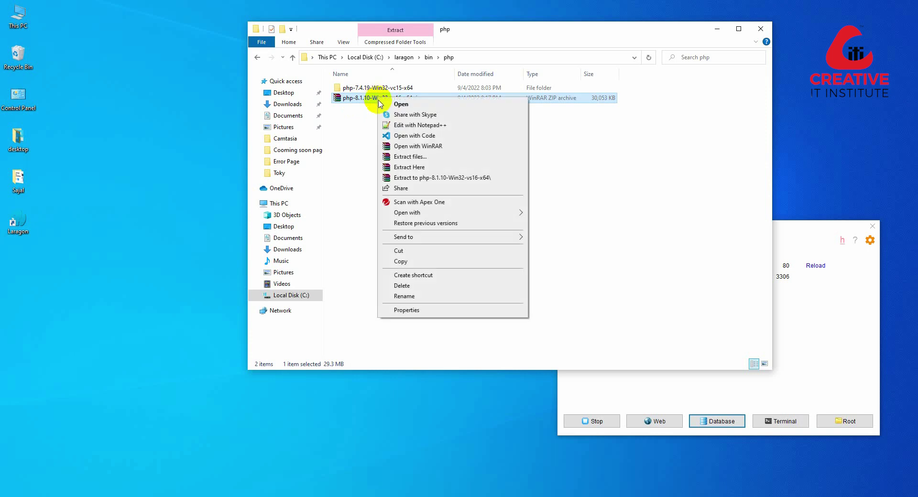
click(404, 157)
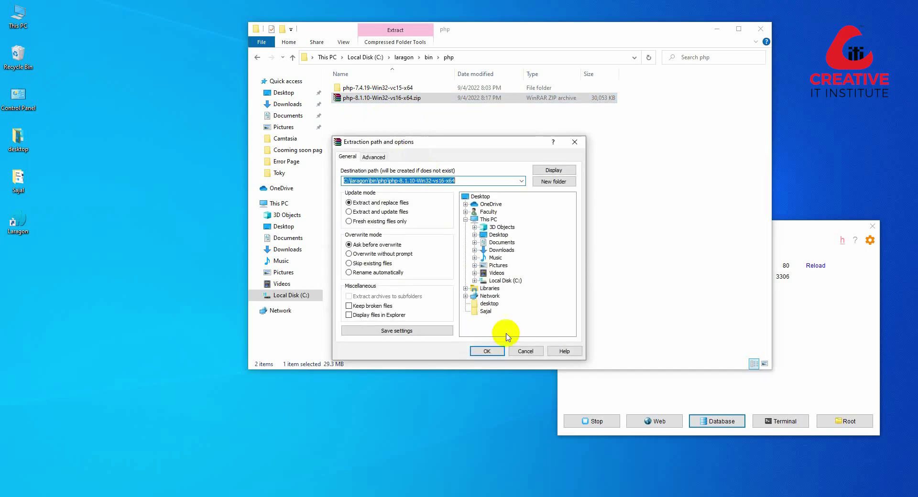
click(498, 351)
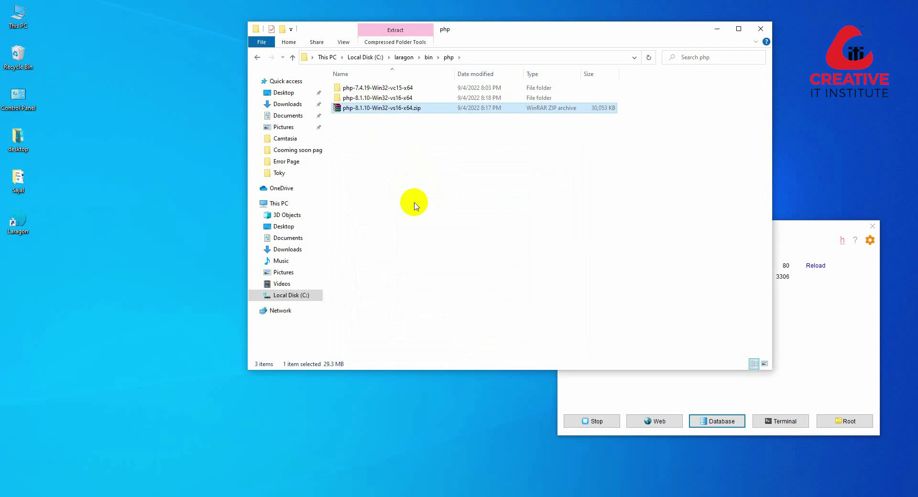
key(Delete)
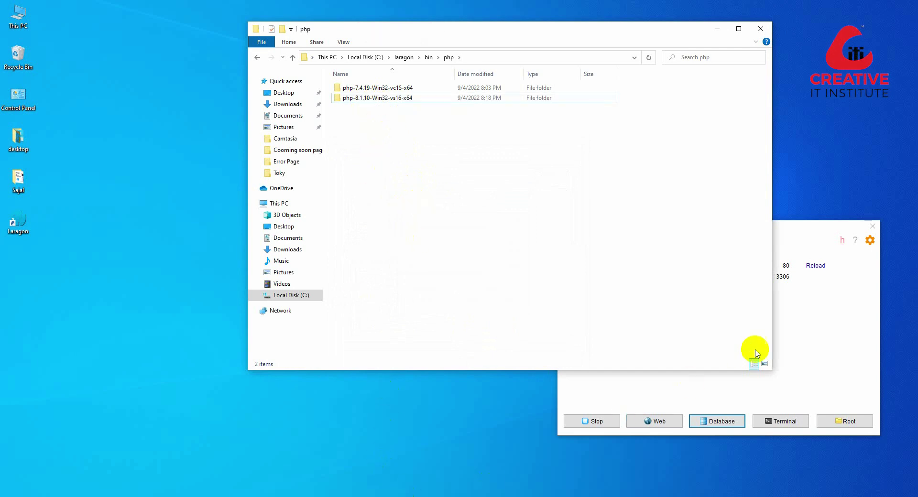
Stop Laragon's services, switch its PHP version to php-8.1.10-Win32-vs16-x64, and start all services again
drag(783, 240, 479, 125)
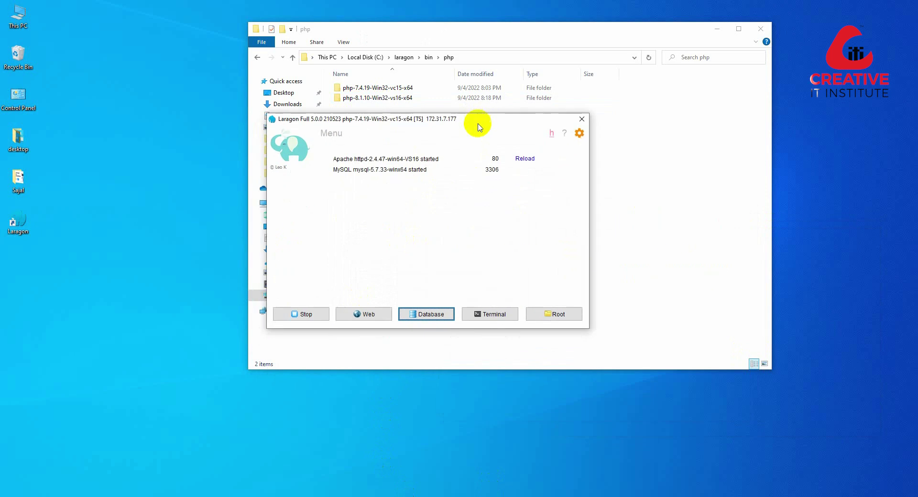
click(313, 314)
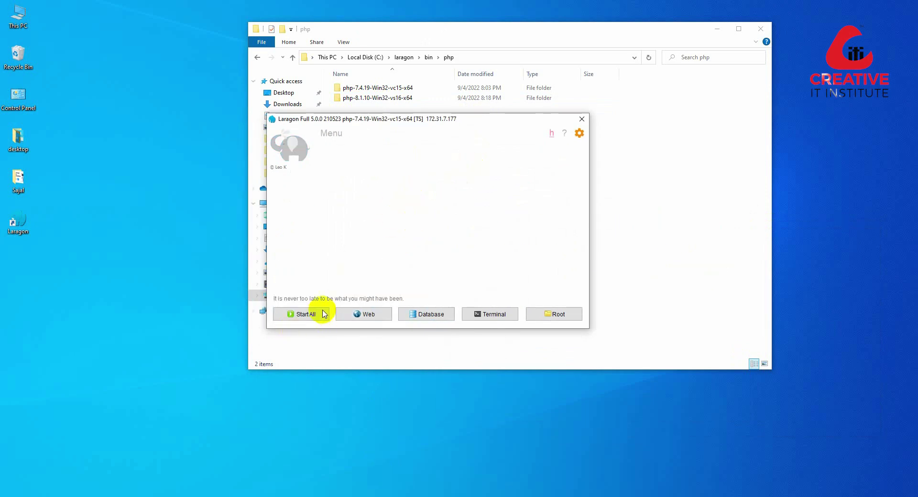
right_click(396, 193)
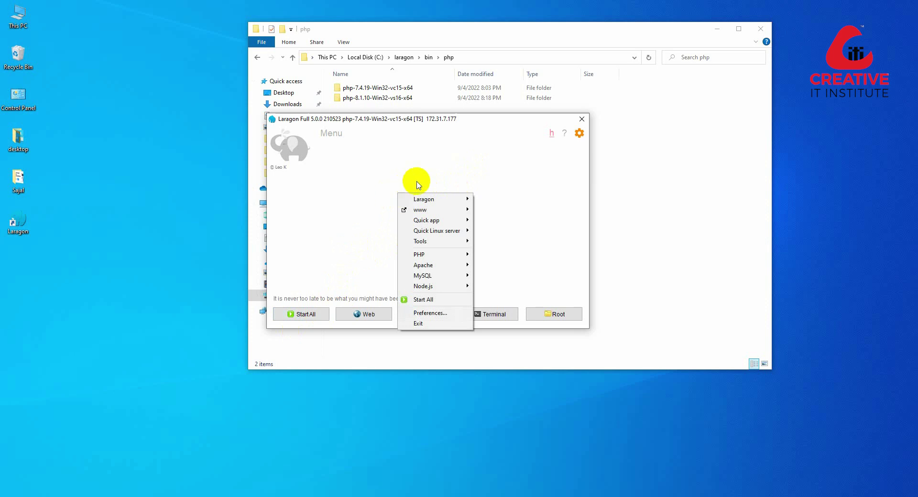
mouse_move(429, 227)
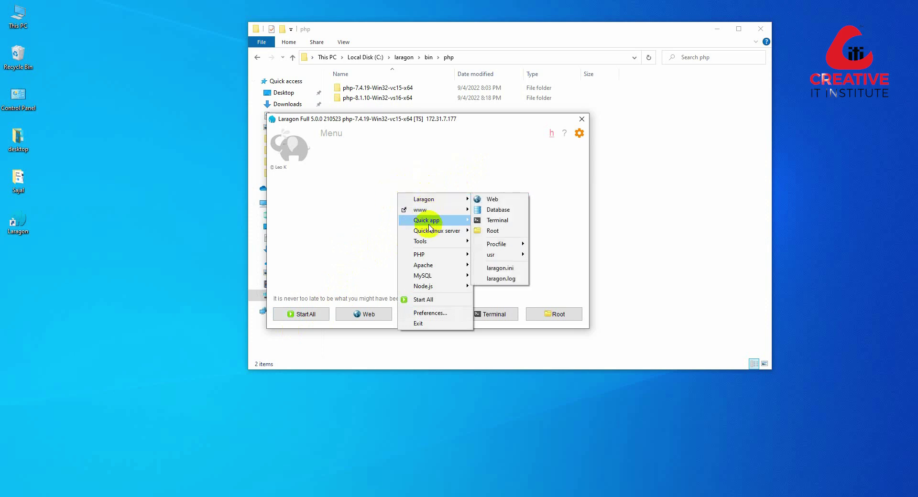
mouse_move(429, 258)
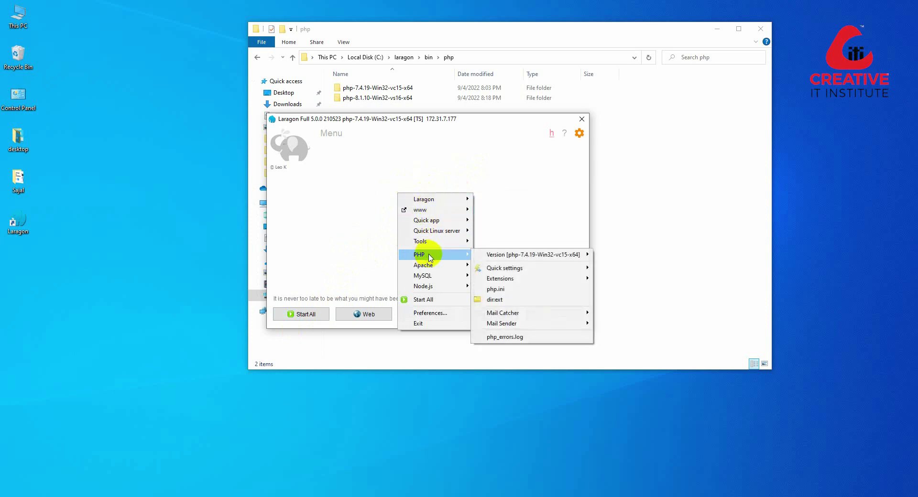
mouse_move(500, 259)
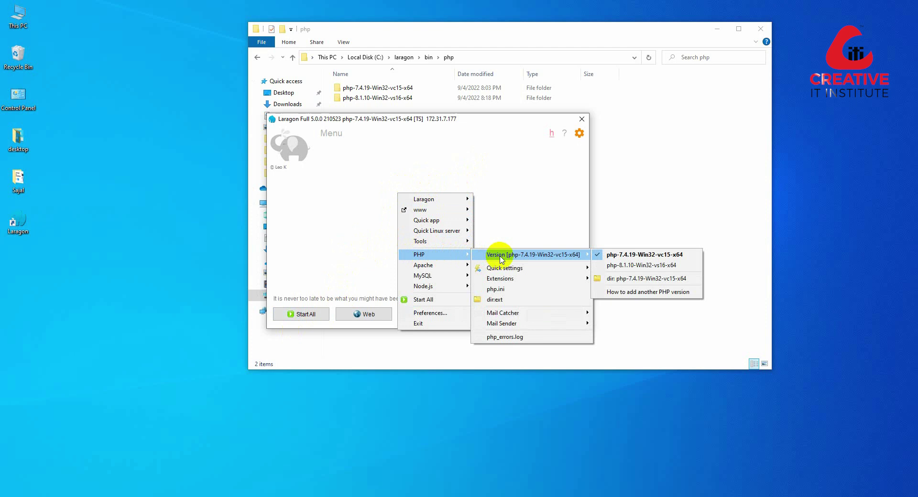
click(617, 266)
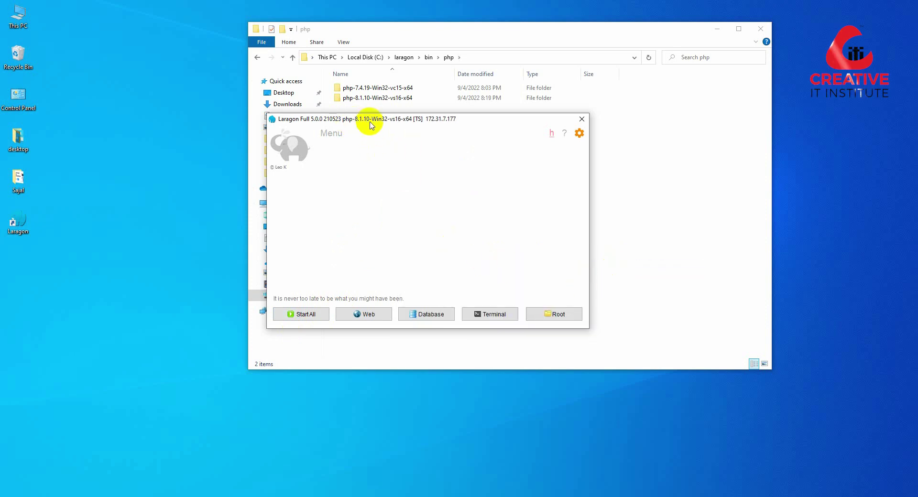
click(318, 315)
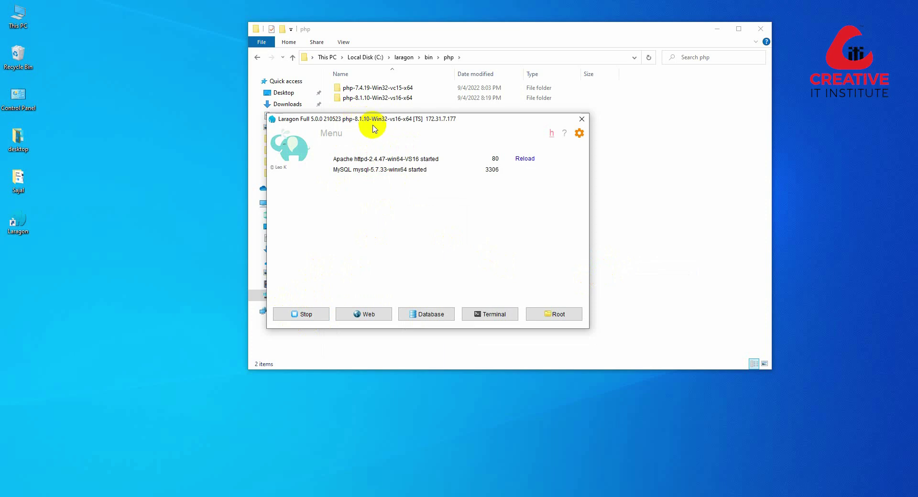
Switch Laragon's PHP version to php-7.4.19-Win32-vc15-x64 and back to php-8.1.10-Win32-vs16-x64 while the services are running
right_click(432, 193)
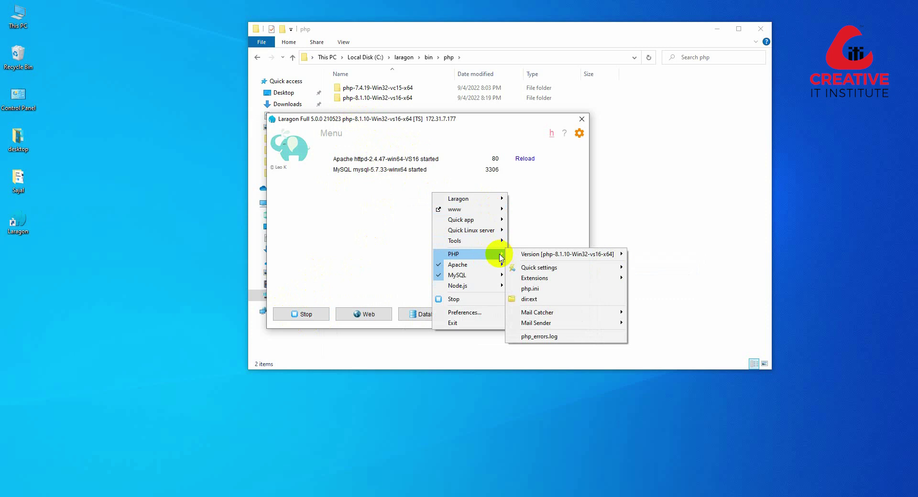
mouse_move(536, 254)
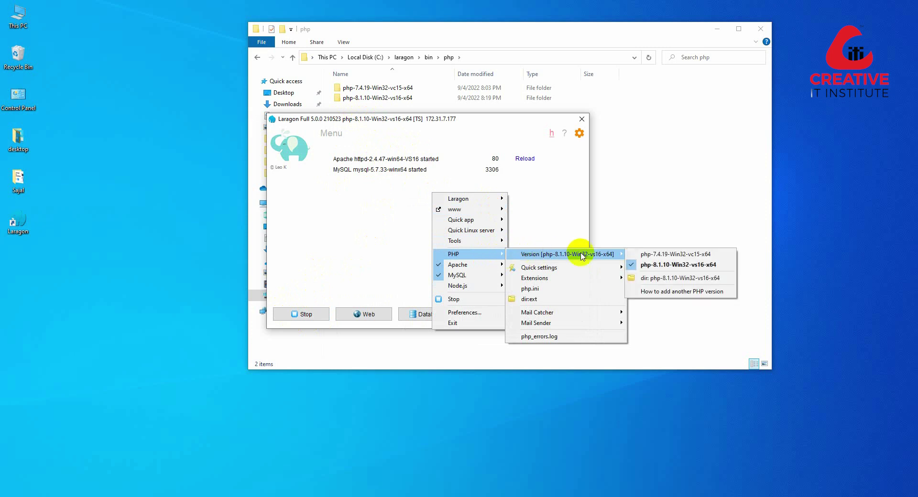
click(656, 258)
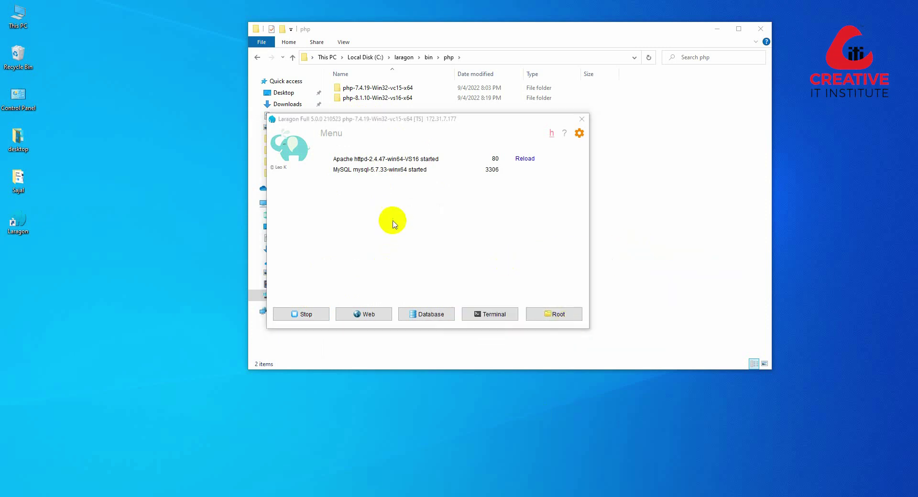
right_click(414, 201)
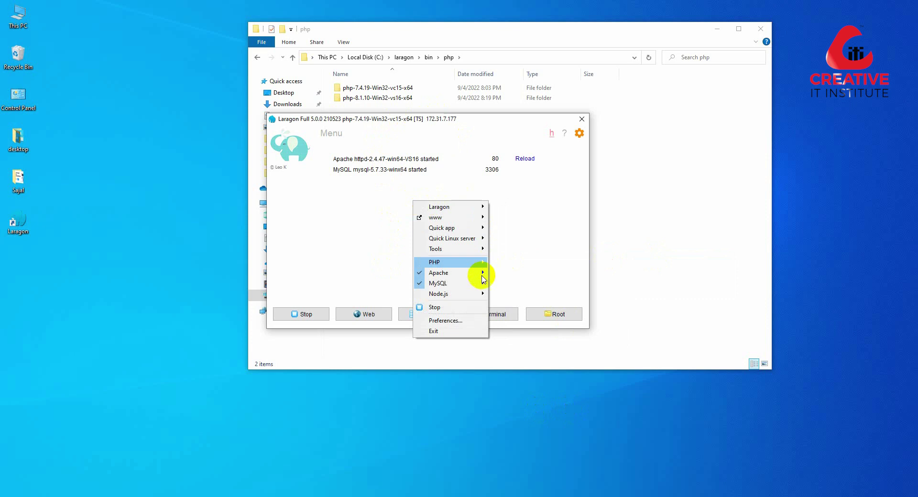
mouse_move(470, 262)
mouse_move(537, 262)
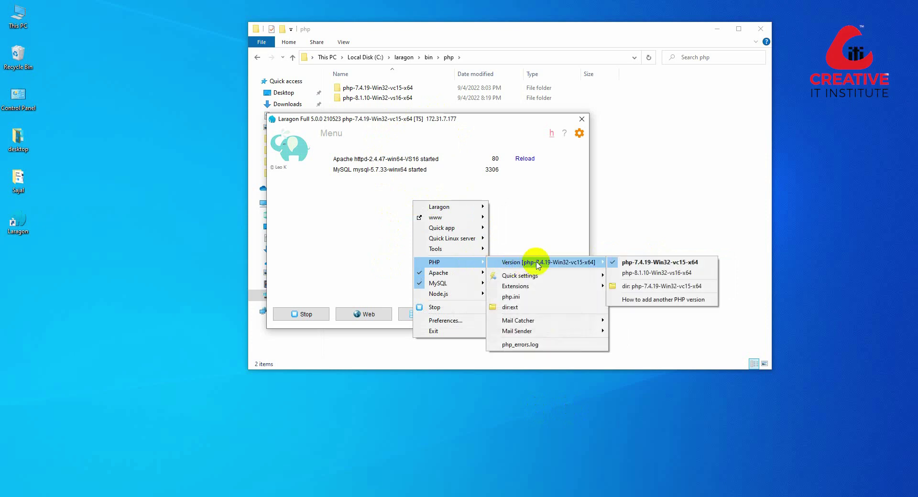
click(634, 274)
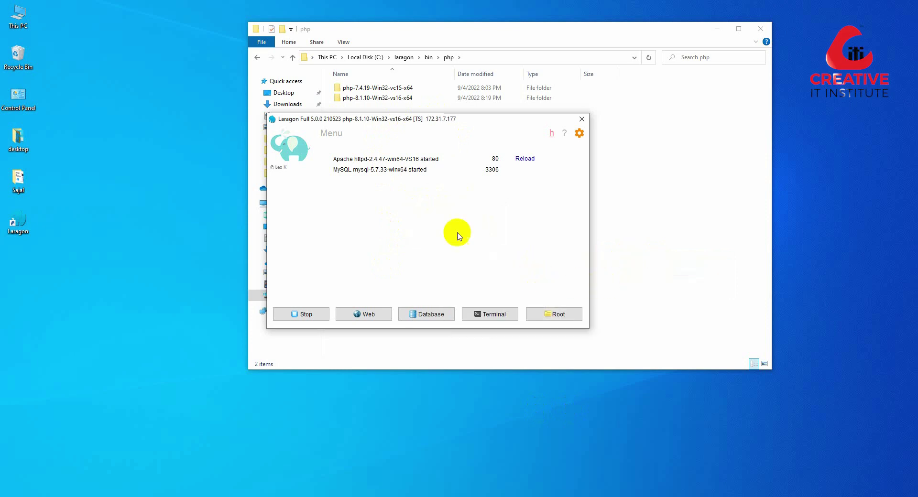
Set Laragon's PHP version to php-7.4.19-Win32-vc15-x64
right_click(451, 215)
mouse_move(512, 275)
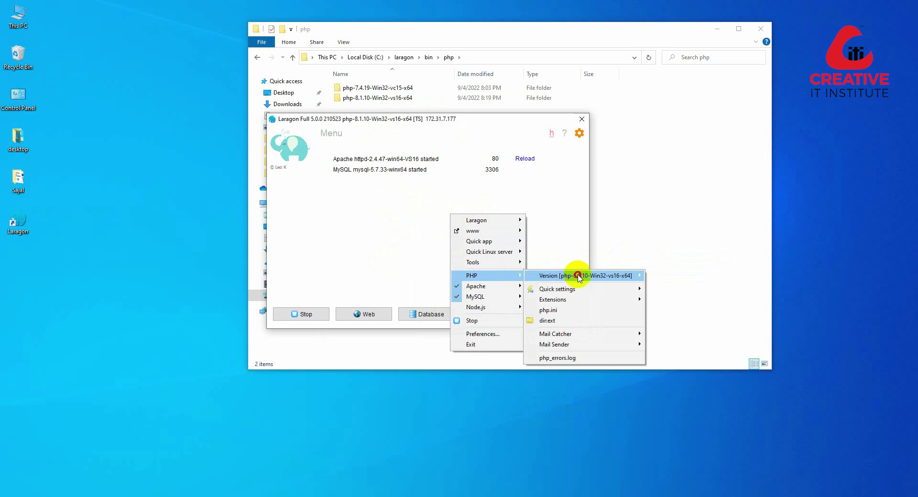
mouse_move(579, 276)
click(672, 272)
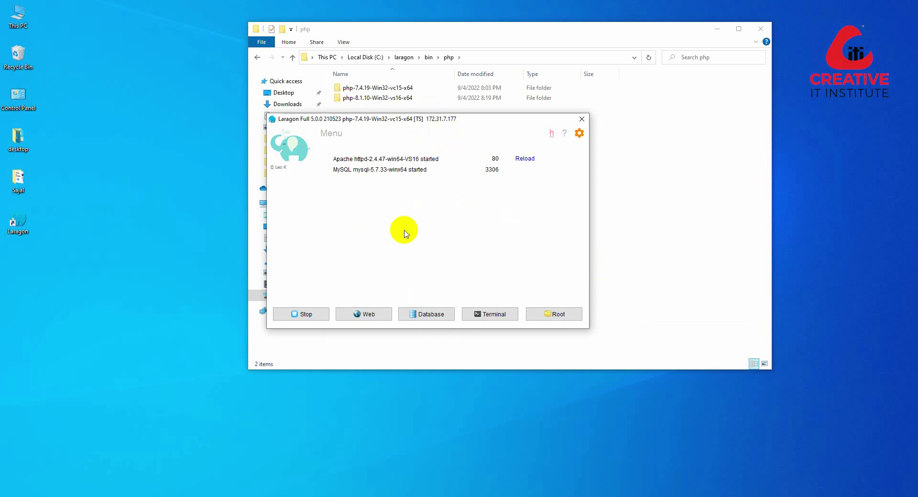
Open Laragon's database manager with the saved session "new", view the newwordpress database, and close HeidiSQL
click(431, 315)
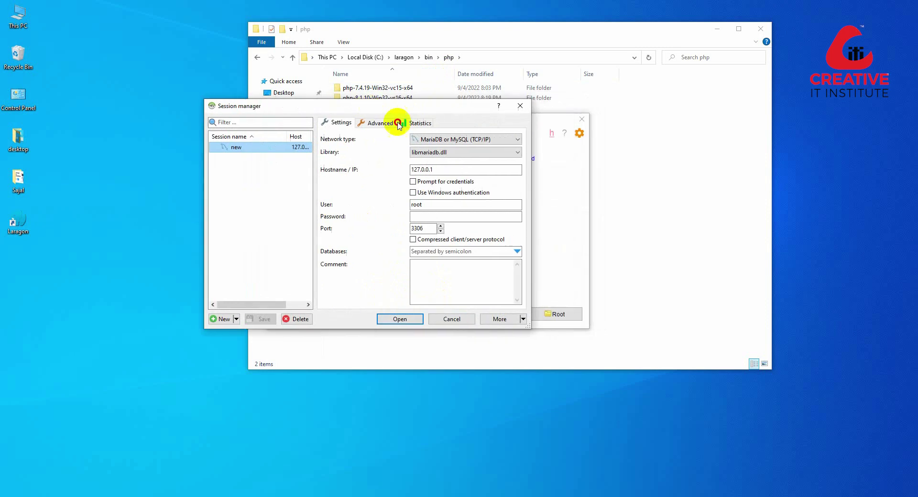
drag(352, 106, 421, 115)
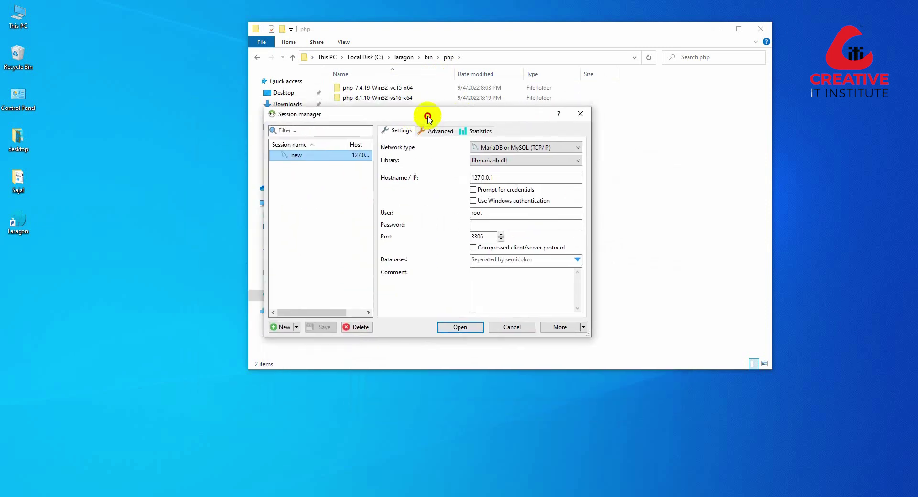
double_click(323, 157)
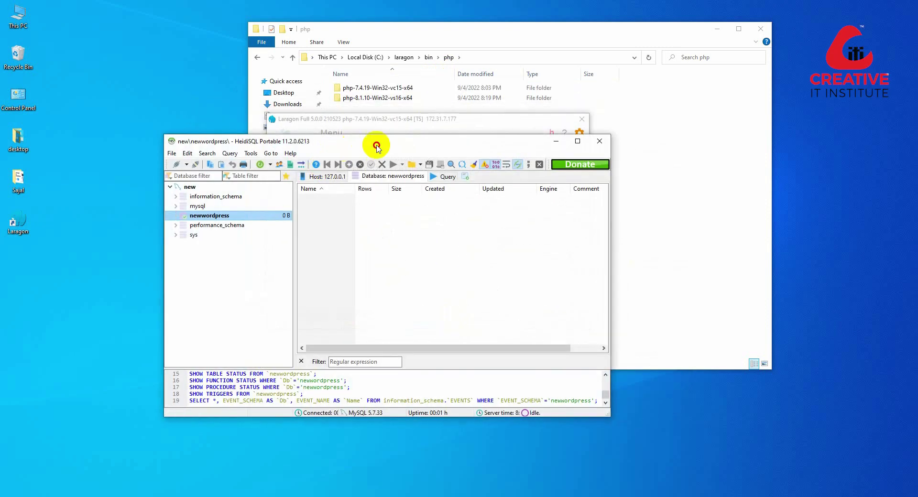
drag(376, 147, 418, 91)
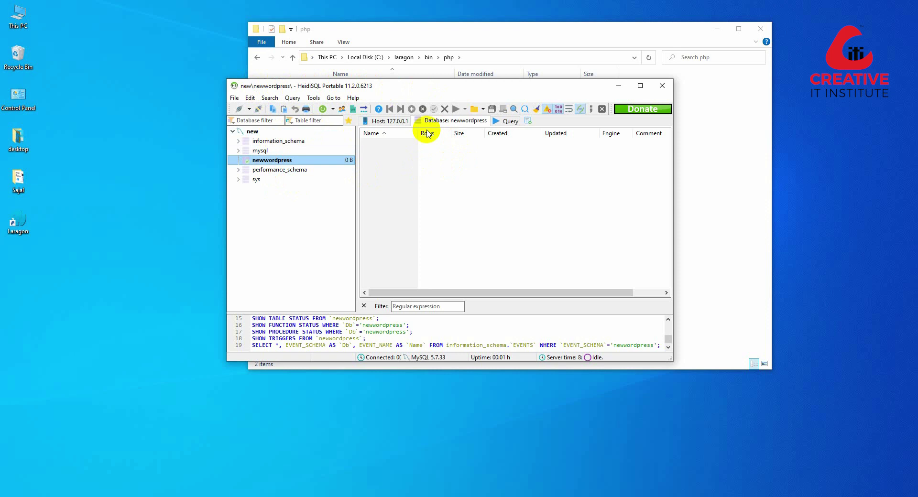
drag(478, 148, 476, 137)
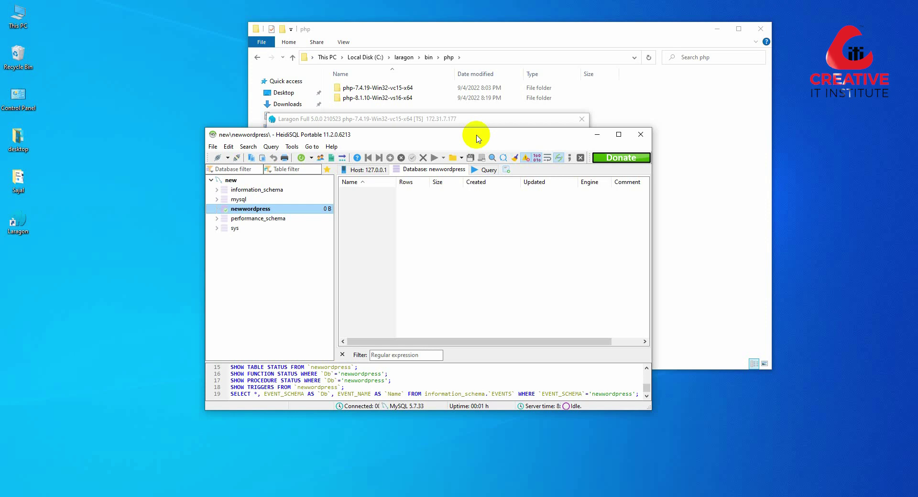
click(640, 134)
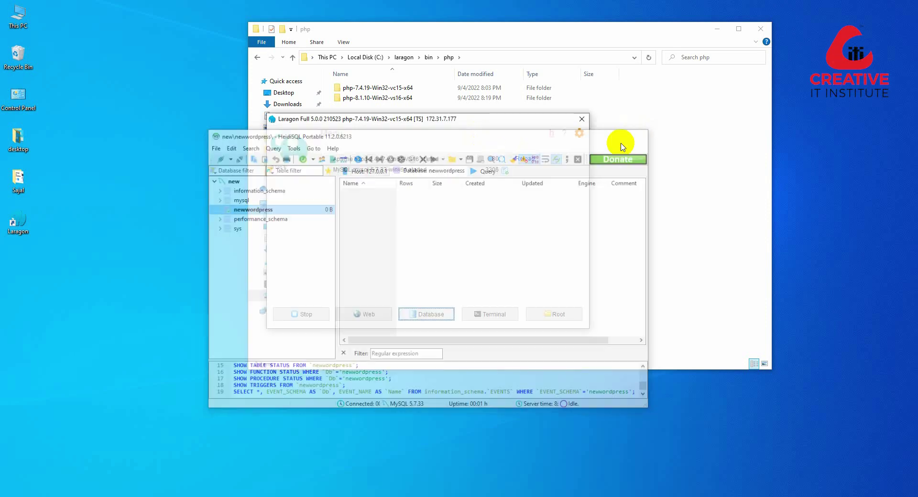
Switch to Chrome, search for "phpmyadmin download" in a new tab, and open phpMyAdmin's official Downloads page
click(200, 496)
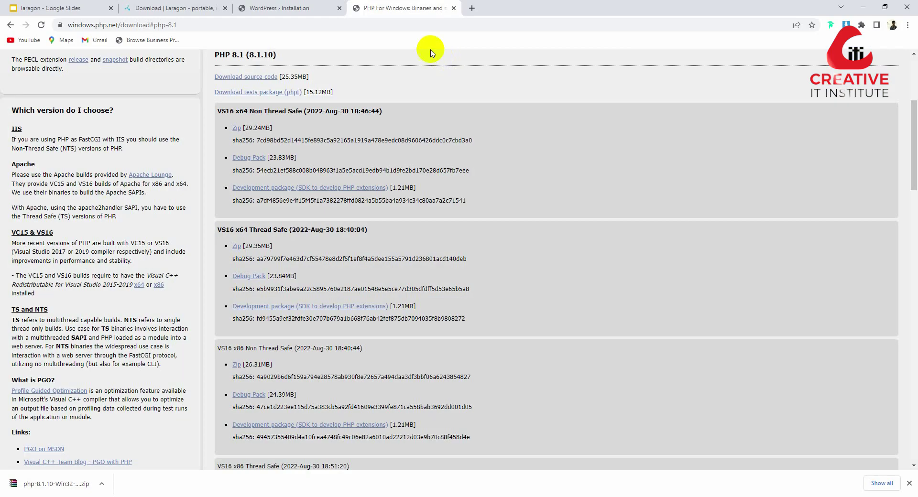
click(472, 8)
text(php myadmin)
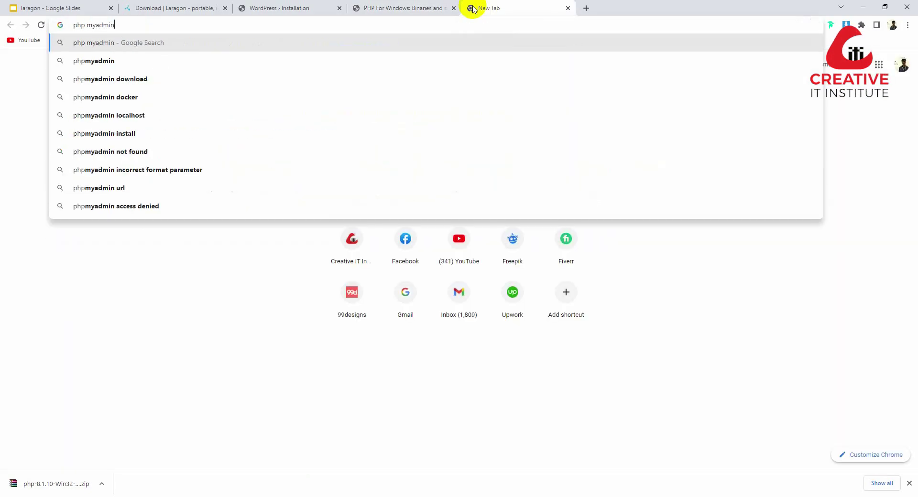
key(Down)
key(Down)
key(Return)
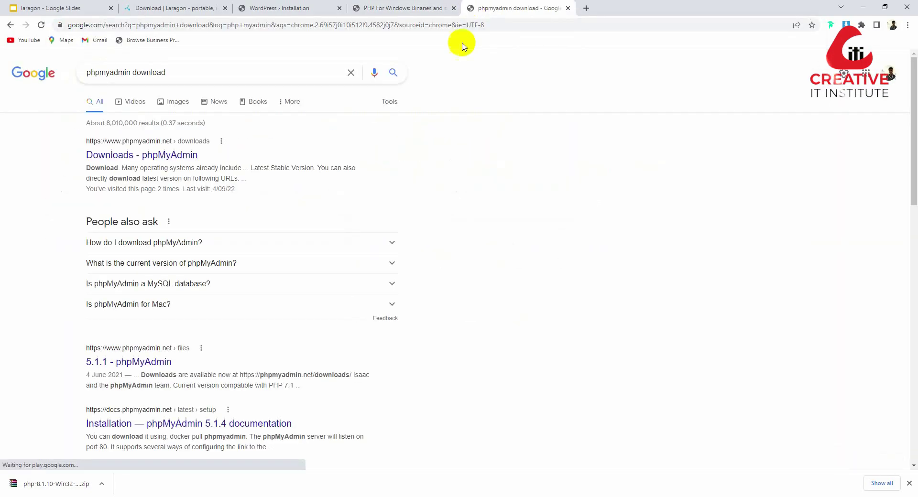
click(148, 155)
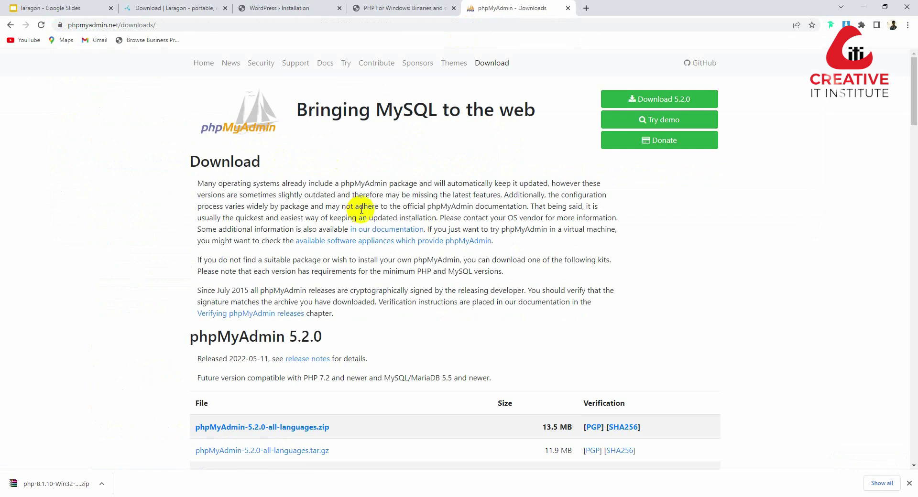
Download phpMyAdmin 5.2.0, then copy the zip from the Downloads folder and close that folder window
click(679, 97)
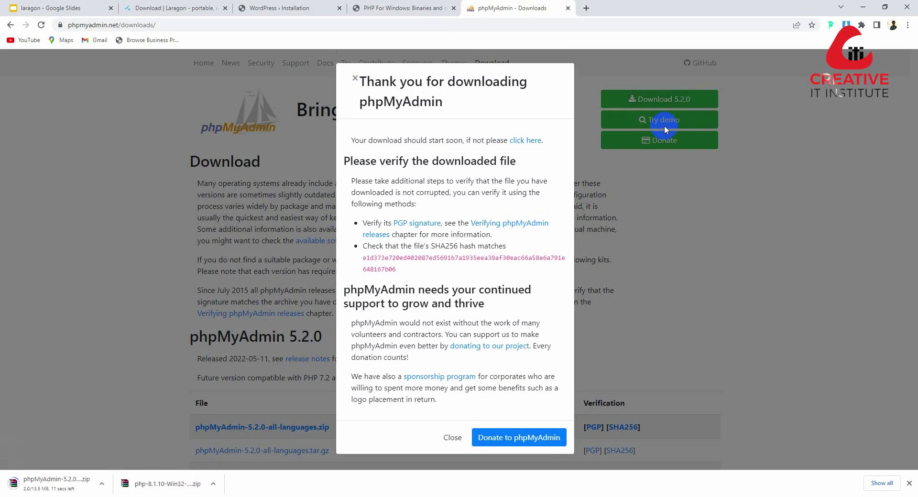
click(601, 161)
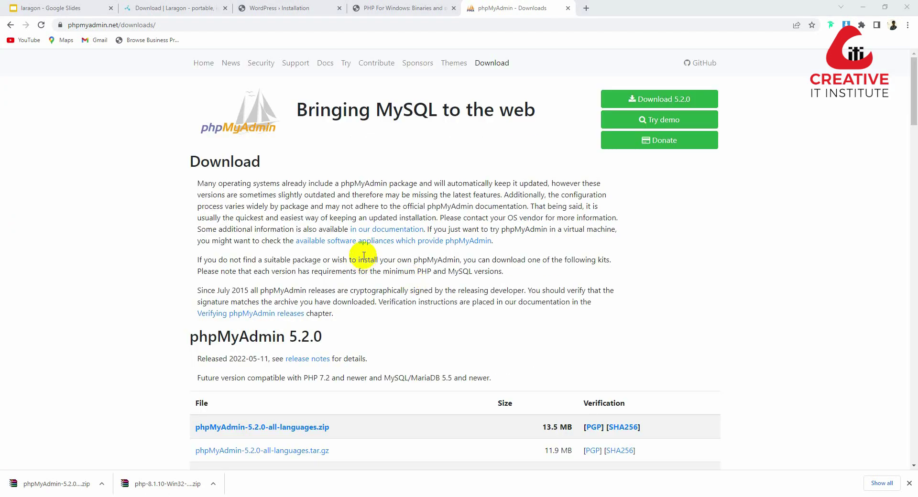
click(101, 486)
click(102, 451)
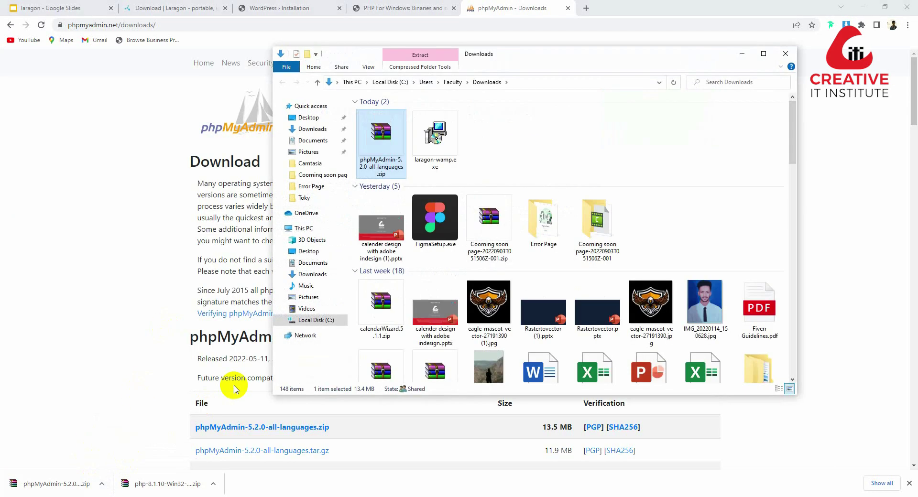
click(785, 53)
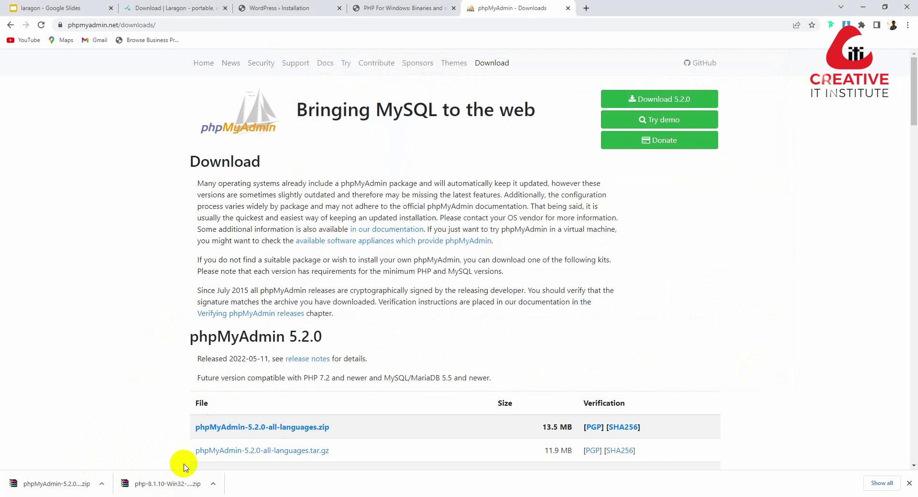
Switch to File Explorer and paste phpMyAdmin-5.2.0-all-languages.zip into the C:\laragon\etc\apps folder
click(246, 496)
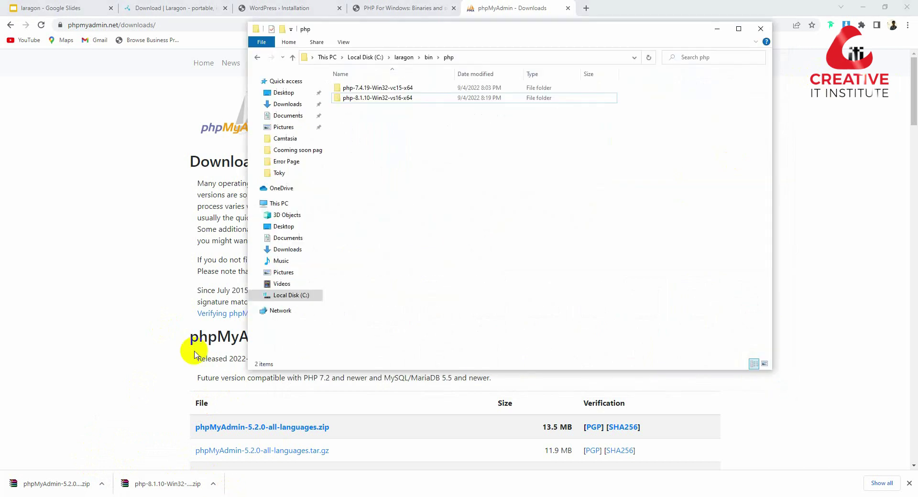
click(401, 57)
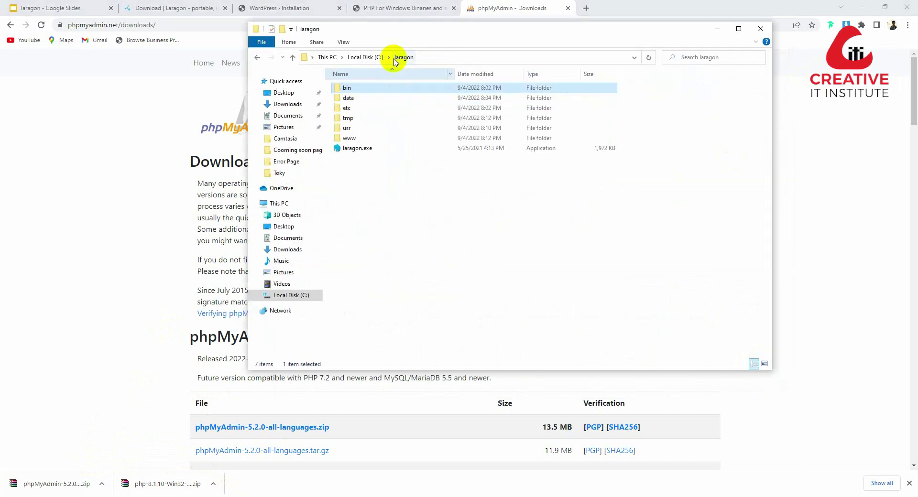
double_click(348, 109)
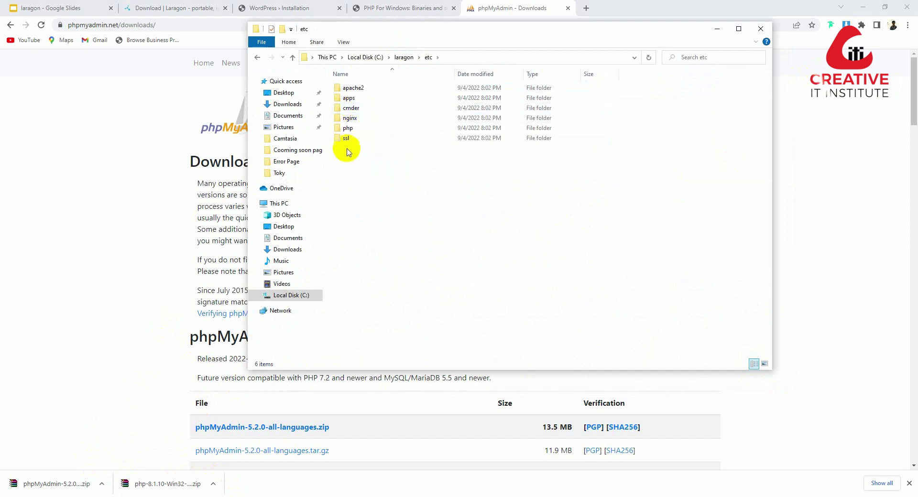
double_click(349, 99)
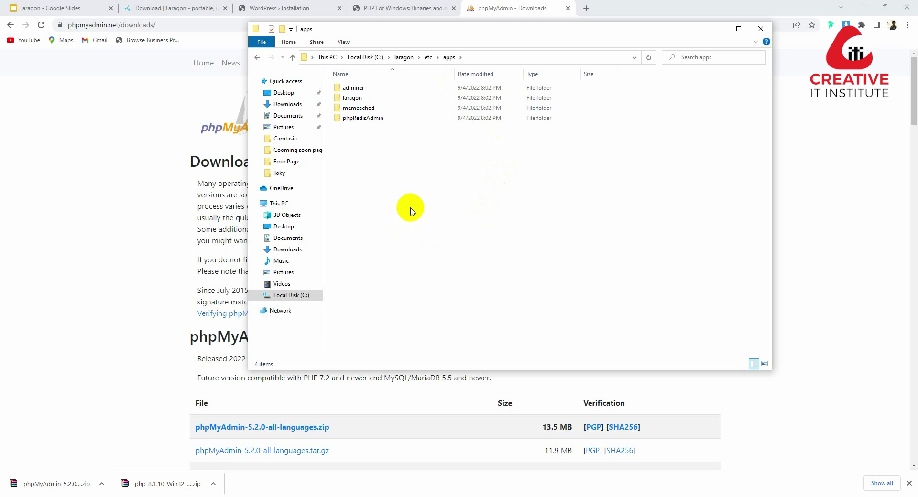
key(ctrl+v)
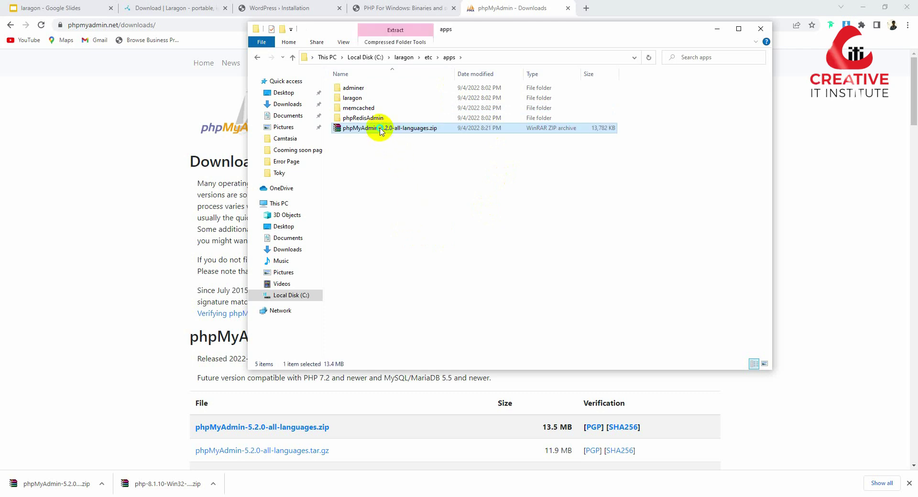
Extract phpMyAdmin-5.2.0-all-languages.zip into its own folder of the same name inside C:\laragon\etc\apps
right_click(381, 129)
click(412, 187)
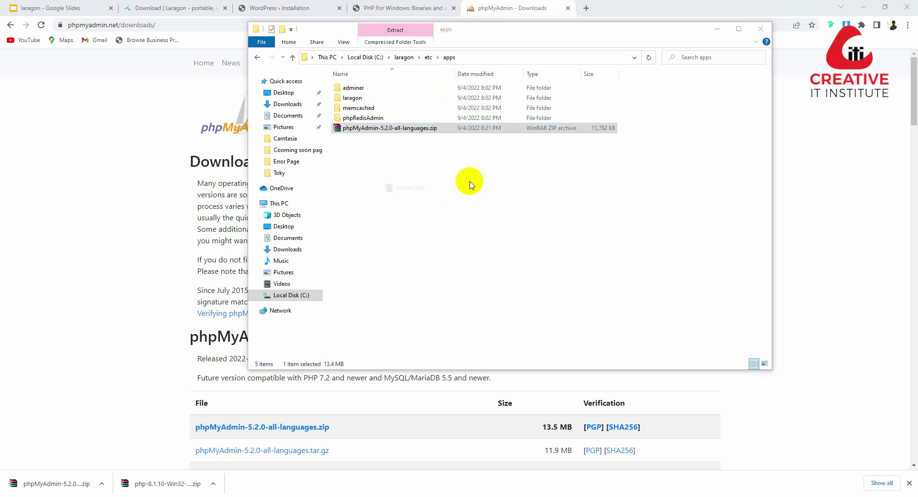
click(486, 351)
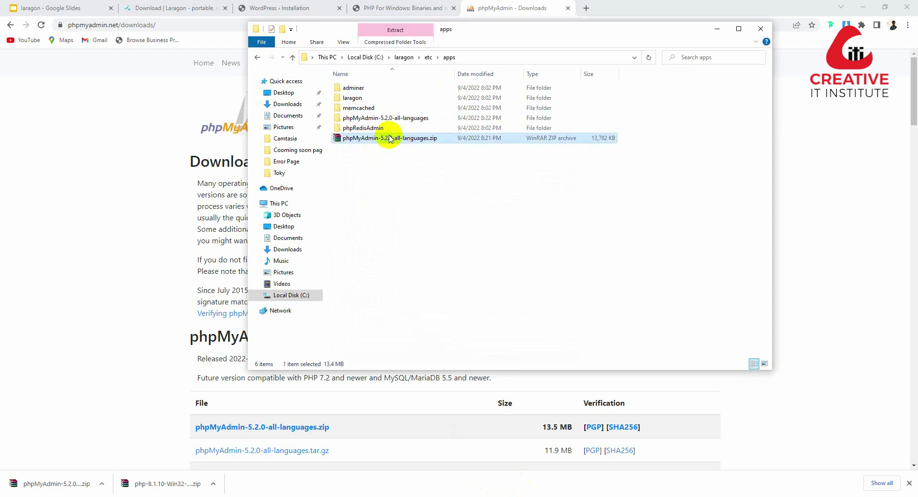
Delete the zip from apps and move the inner phpMyAdmin-5.2.0-all-languages folder up into apps, merging it with the outer folder
double_click(386, 118)
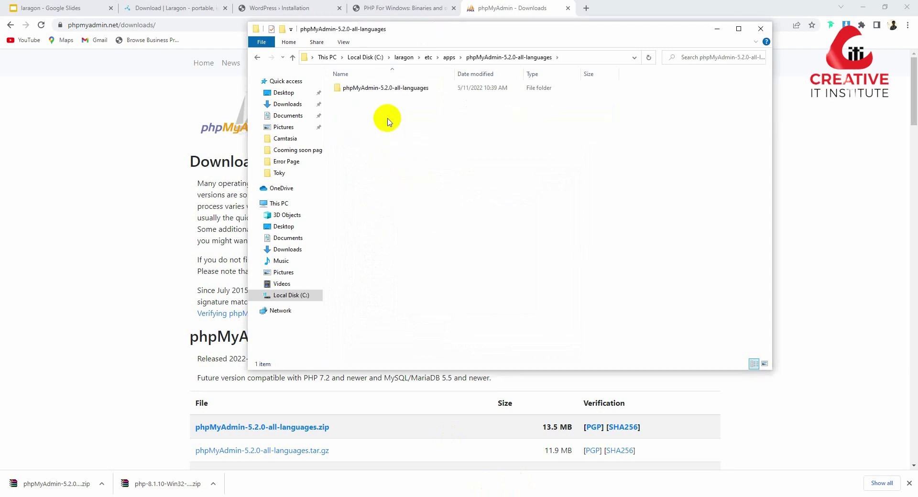
click(264, 60)
double_click(352, 117)
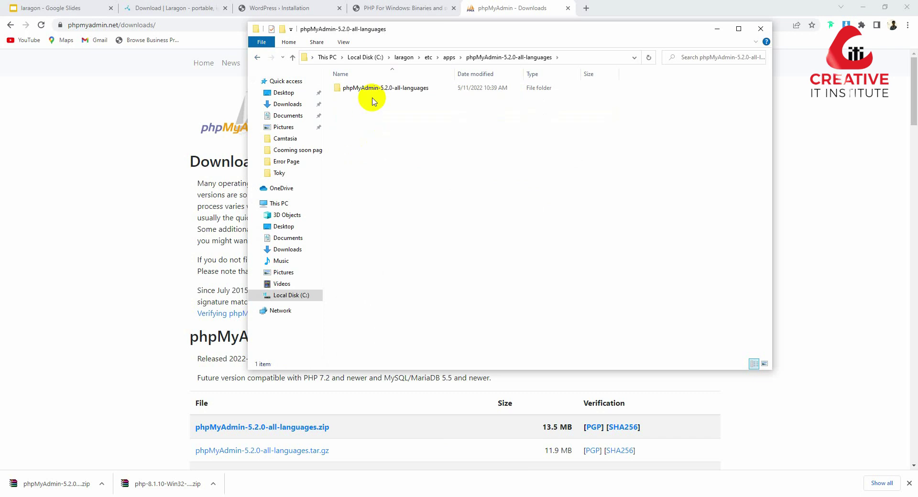
click(377, 90)
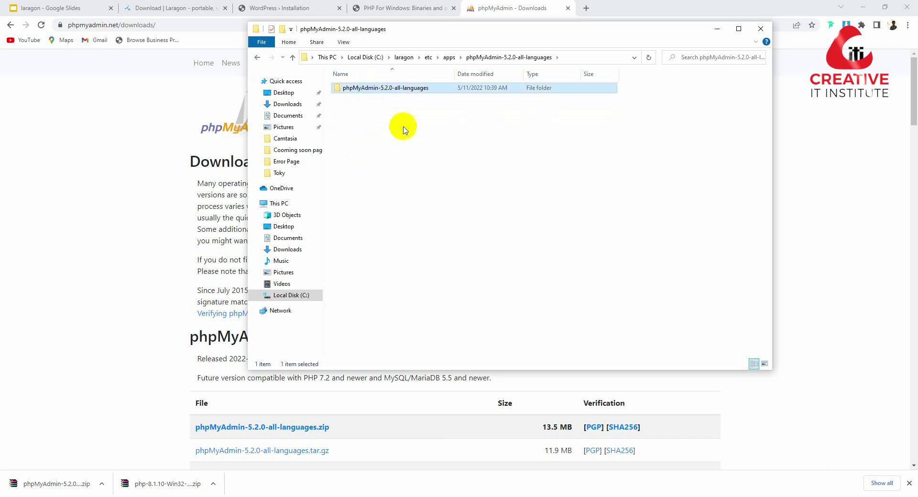
click(452, 59)
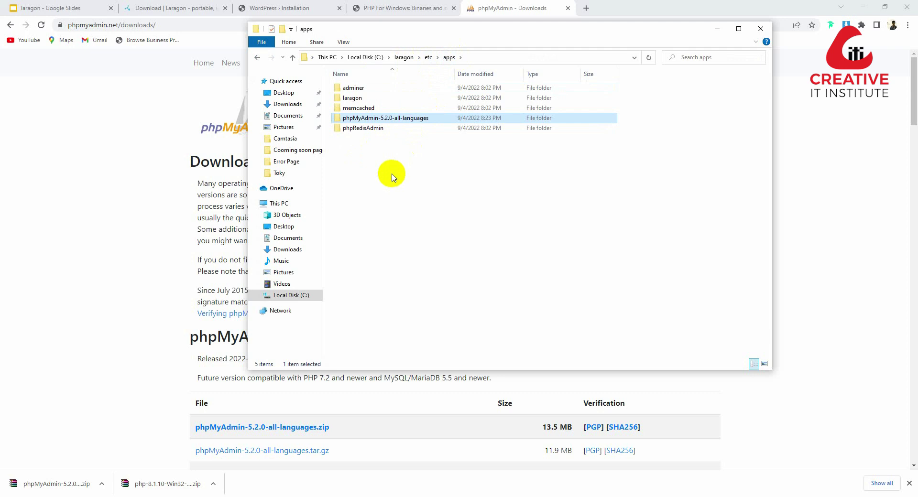
Check the files inside the merged phpMyAdmin-5.2.0-all-languages folder, return to apps, and open that folder's name for editing
double_click(383, 118)
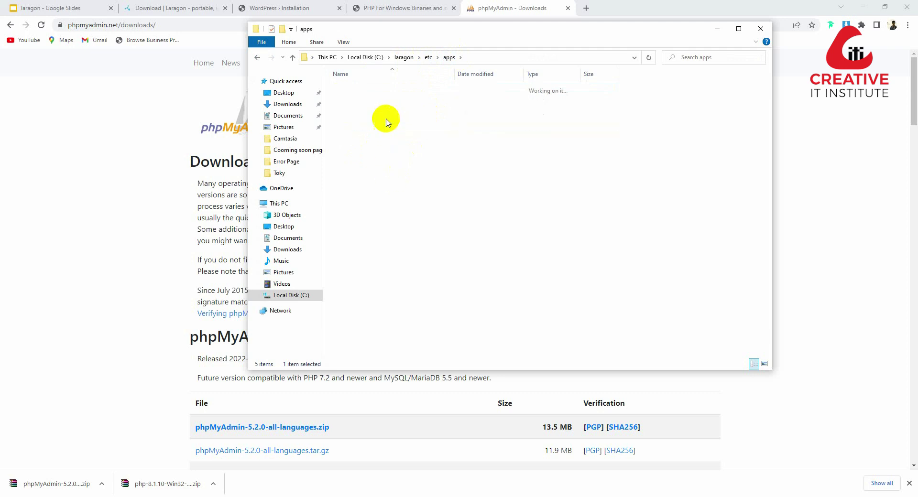
click(257, 57)
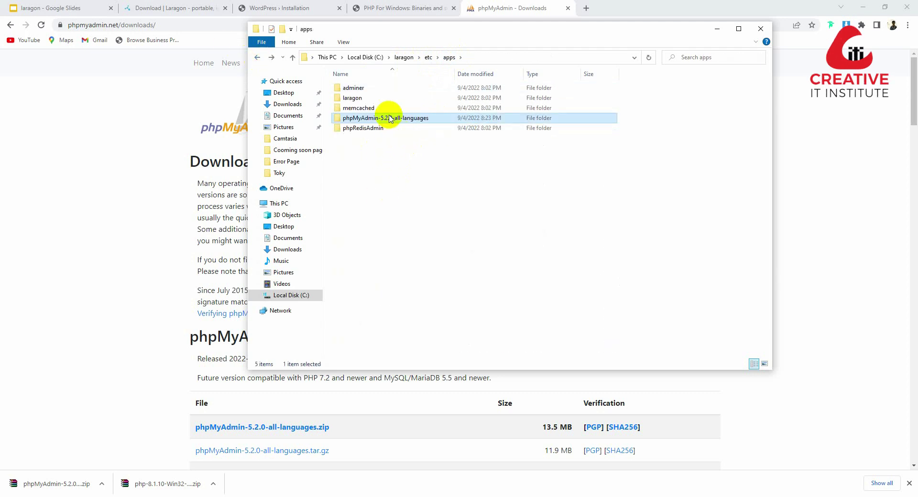
double_click(390, 119)
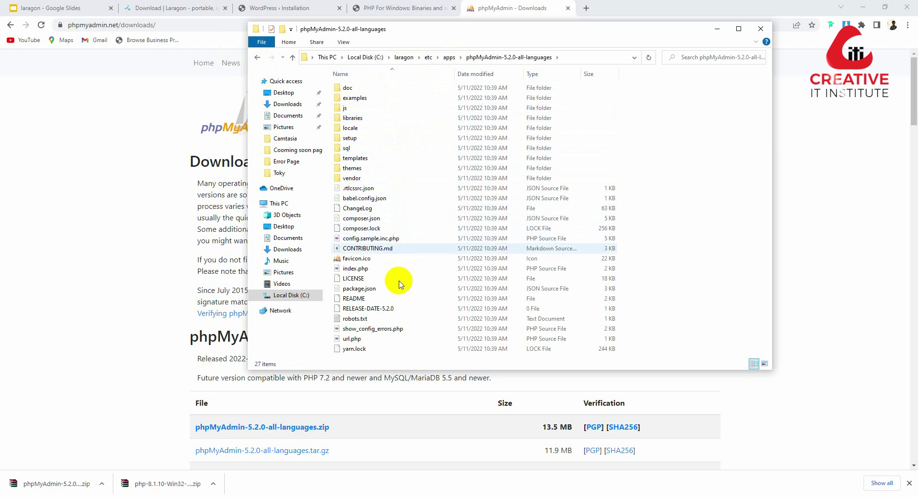
click(257, 58)
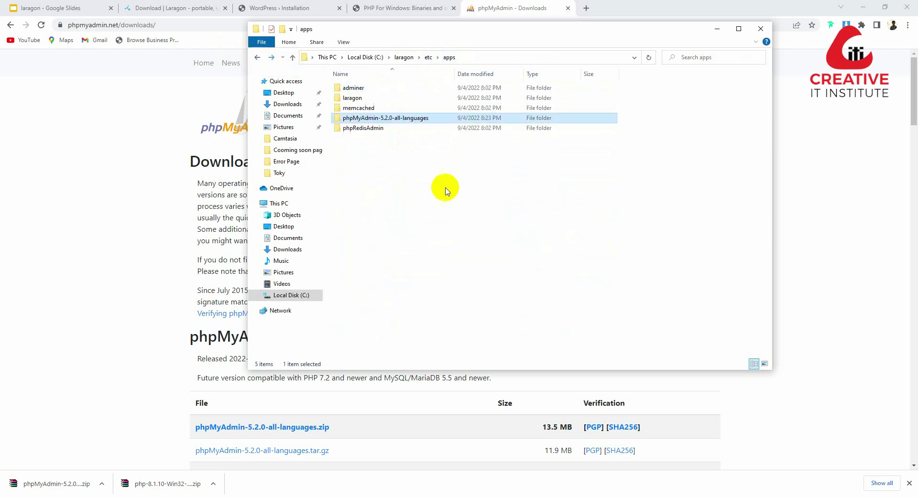
click(404, 120)
click(437, 116)
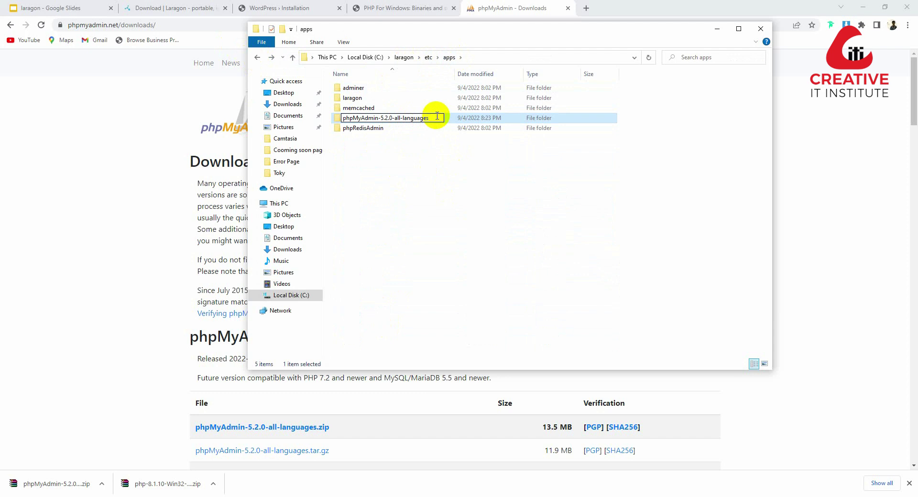